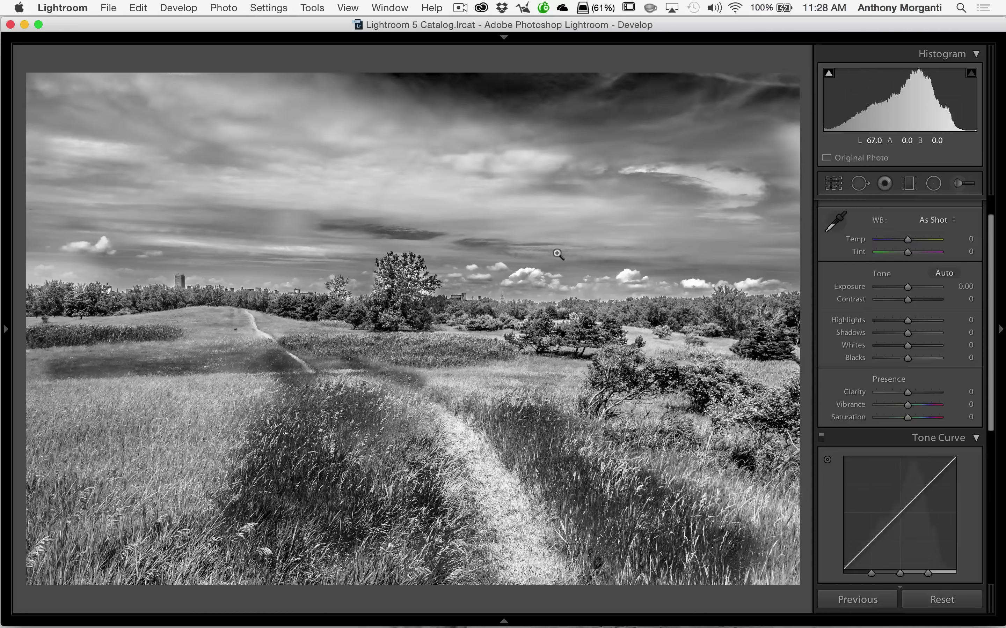
Switch the Tone Curve to point curve editing and back to the parametric region sliders.
{"action": "scroll", "coordinate": [857, 258], "scroll_direction": "down", "scroll_amount": 6}
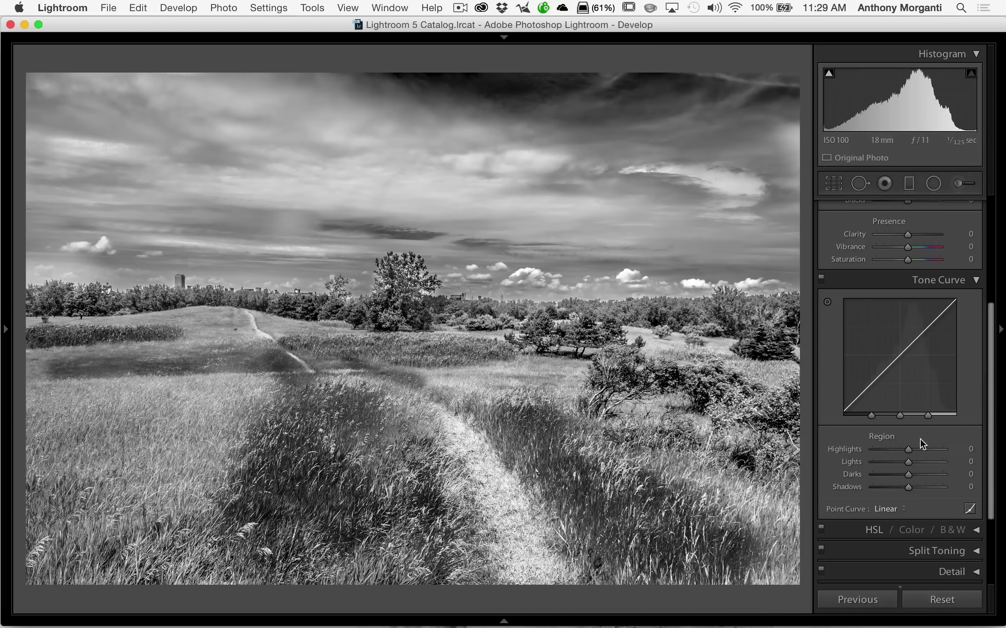
{"action": "left_click", "coordinate": [969, 509]}
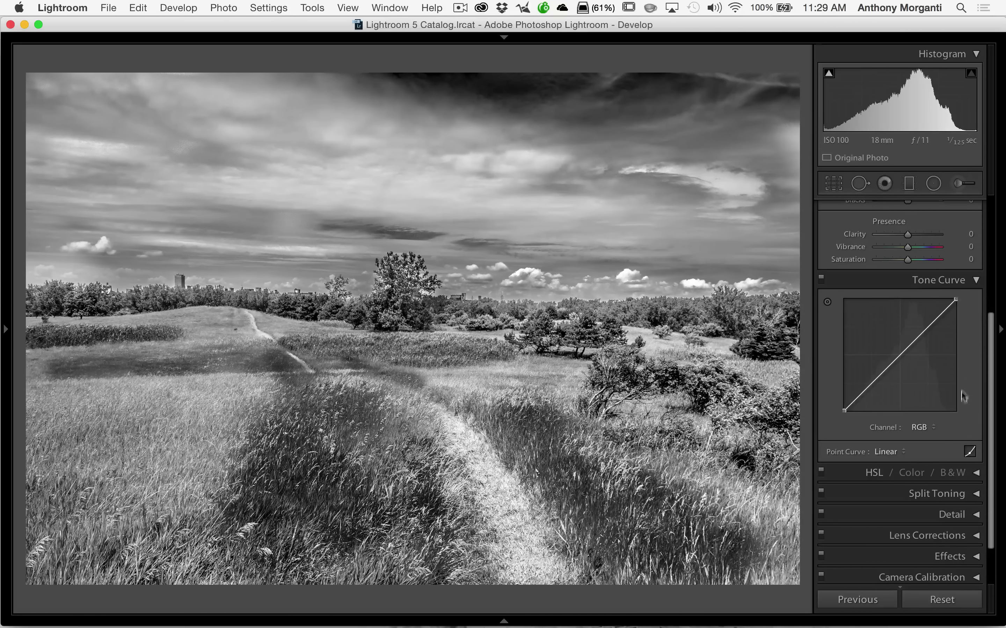
{"action": "left_click", "coordinate": [971, 453]}
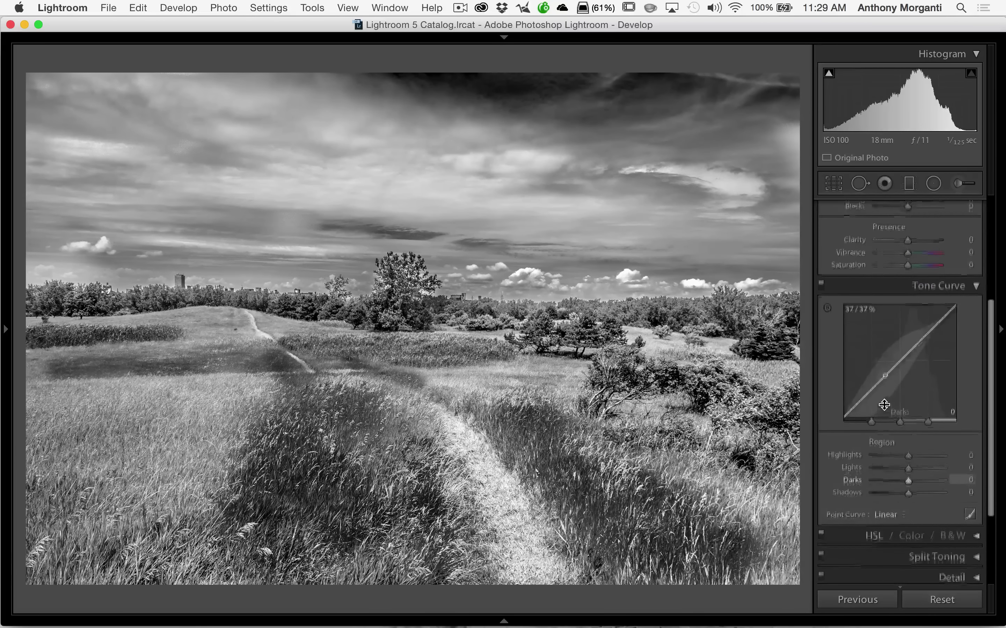
Try the Basic Highlights adjustment at +100 and −100 on the landscape photo, then at +100 once more, and reset it to 0.
{"action": "scroll", "coordinate": [884, 405], "scroll_direction": "up", "scroll_amount": 5}
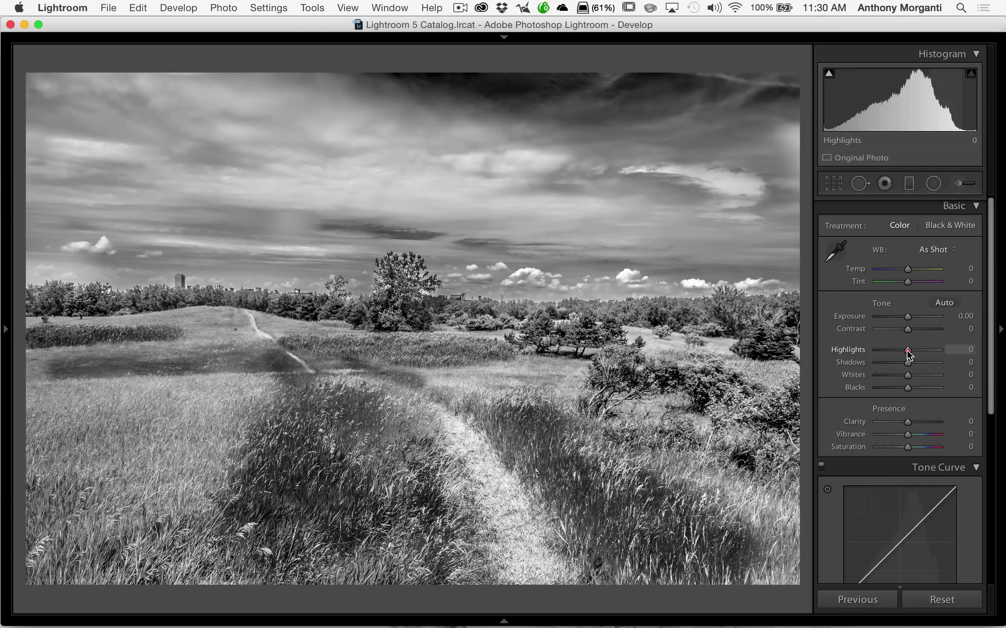
{"action": "left_click_drag", "start_coordinate": [907, 352], "coordinate": [956, 351]}
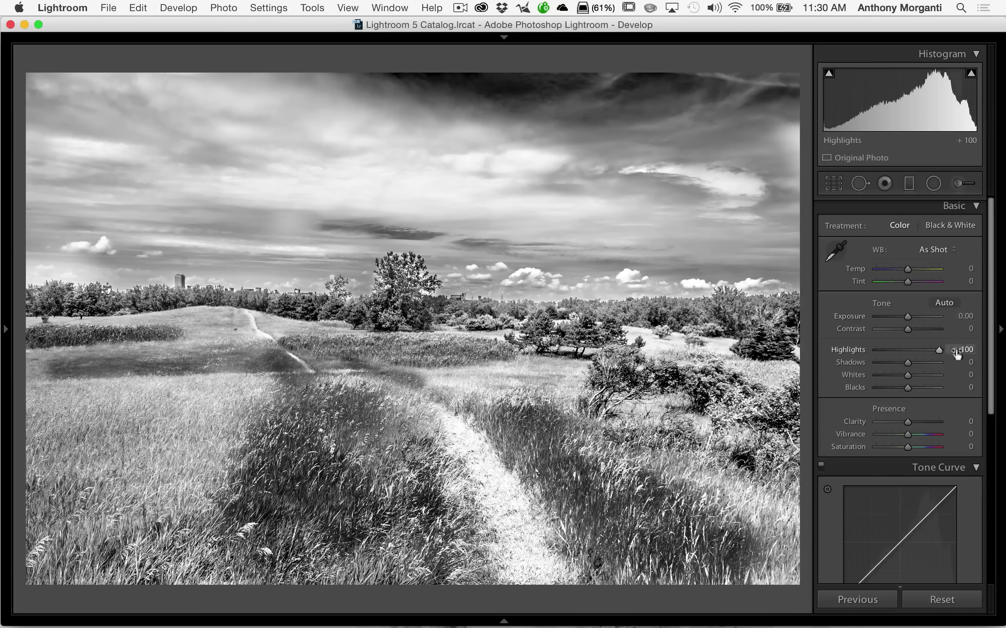
{"action": "left_click_drag", "start_coordinate": [938, 351], "coordinate": [881, 355]}
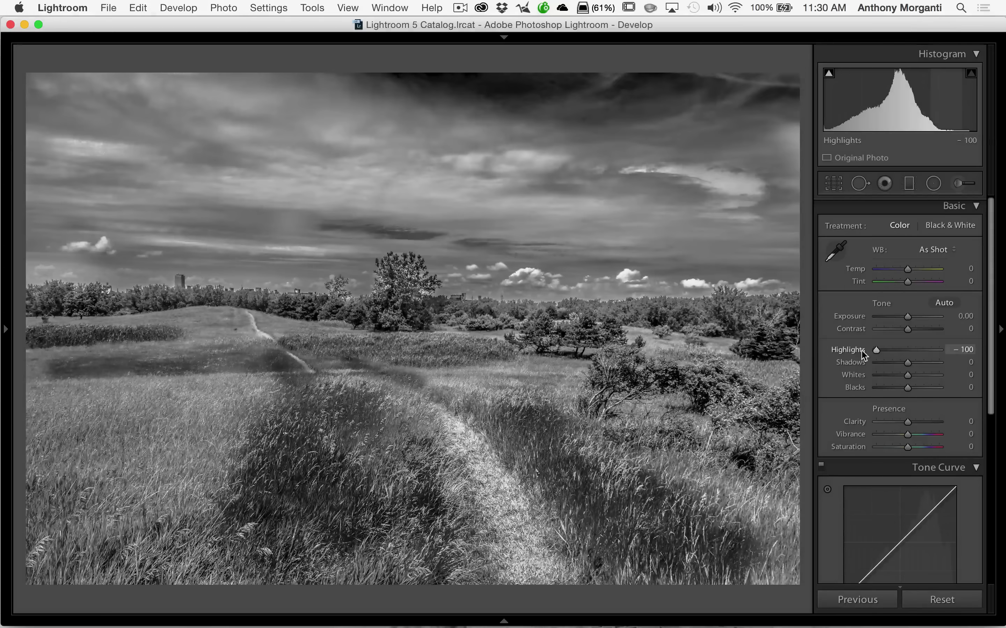
{"action": "left_click_drag", "start_coordinate": [861, 351], "coordinate": [914, 350]}
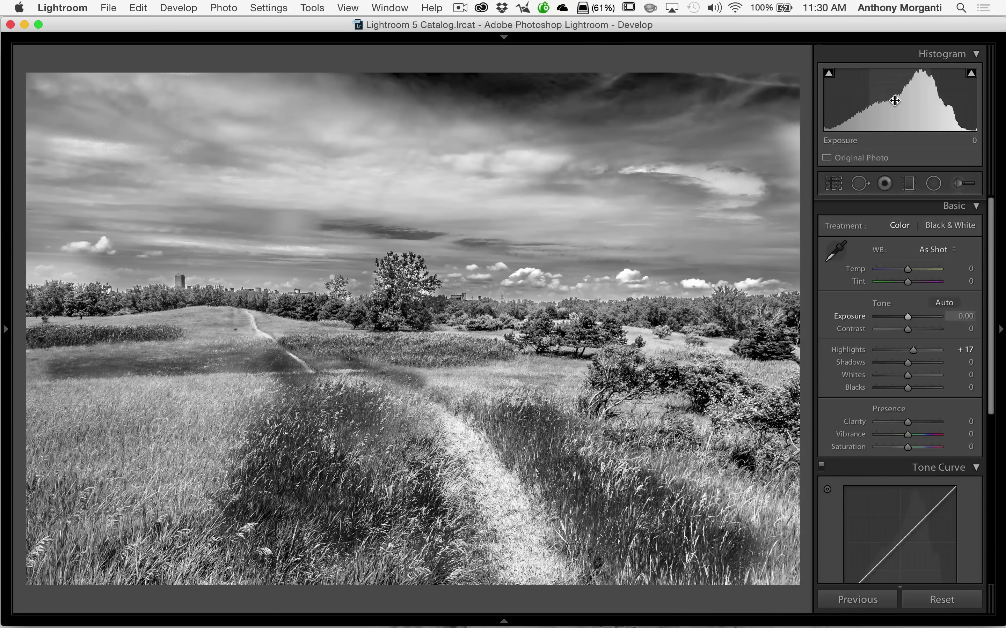
{"action": "mouse_move", "coordinate": [913, 349]}
{"action": "left_mouse_down"}
{"action": "mouse_move", "coordinate": [941, 349]}
{"action": "mouse_move", "coordinate": [911, 349]}
{"action": "left_mouse_up"}
{"action": "double_click", "coordinate": [911, 351]}
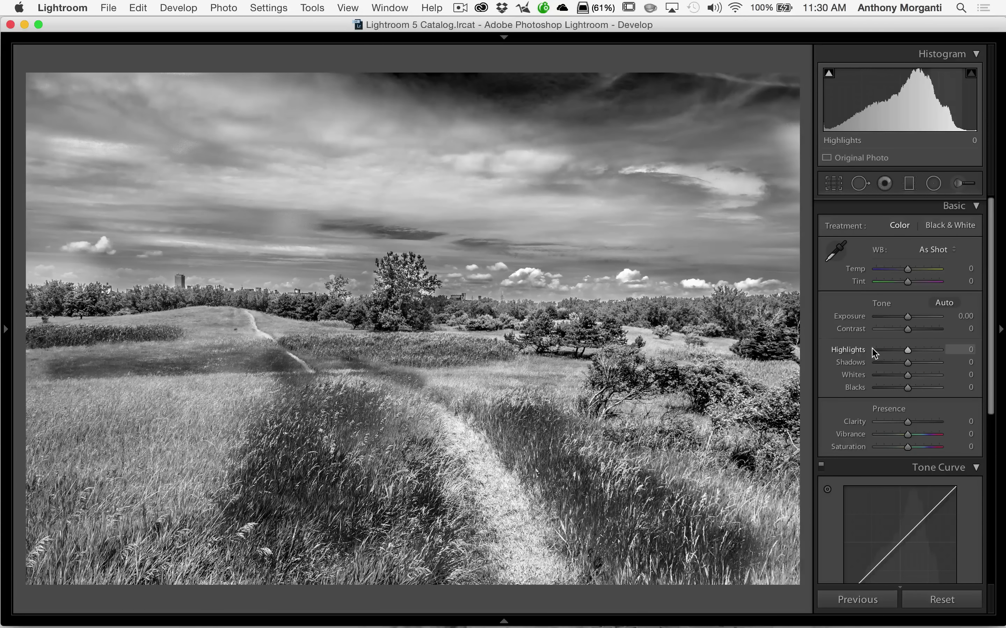
{"action": "left_click_drag", "start_coordinate": [910, 352], "coordinate": [949, 353]}
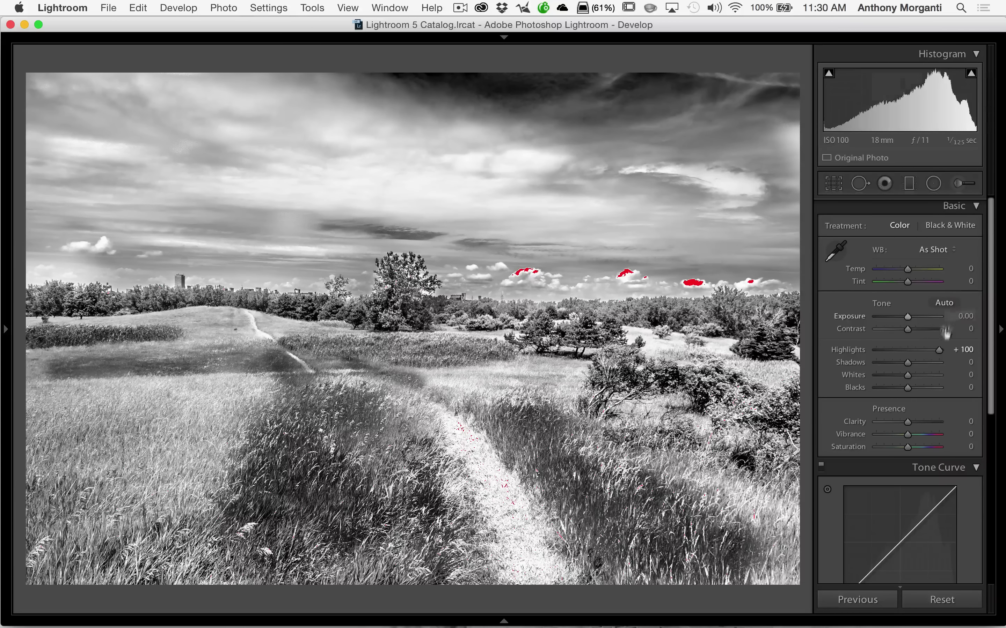
{"action": "double_click", "coordinate": [939, 350]}
Raise the Tone Curve's Highlights region to +100, lower it to +11, and reset it to 0.
{"action": "scroll", "coordinate": [938, 349], "scroll_direction": "down", "scroll_amount": 5}
{"action": "scroll", "coordinate": [938, 348], "scroll_direction": "down", "scroll_amount": 2}
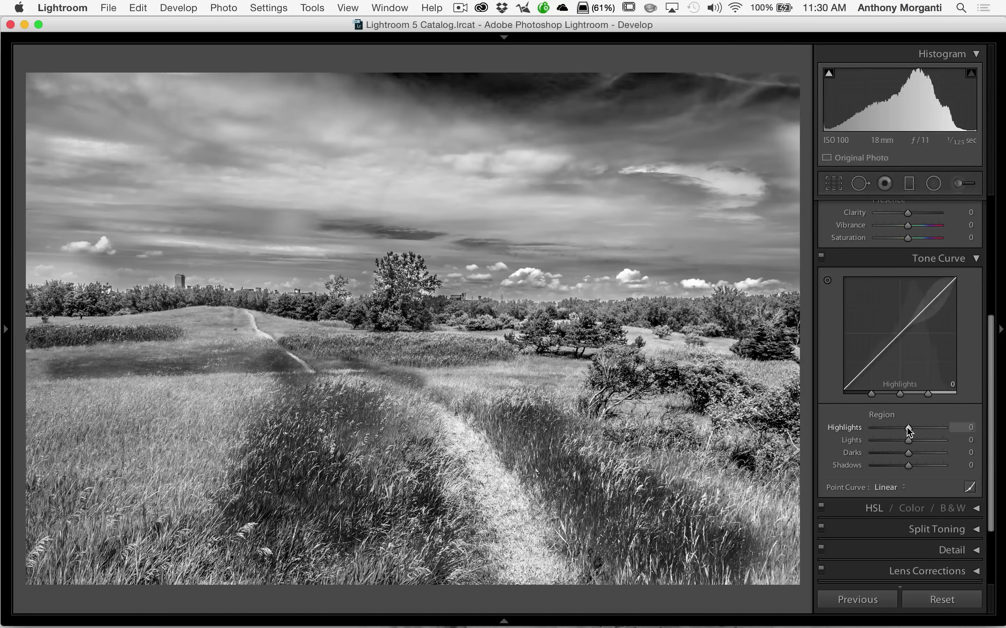
{"action": "left_click_drag", "start_coordinate": [909, 433], "coordinate": [950, 432]}
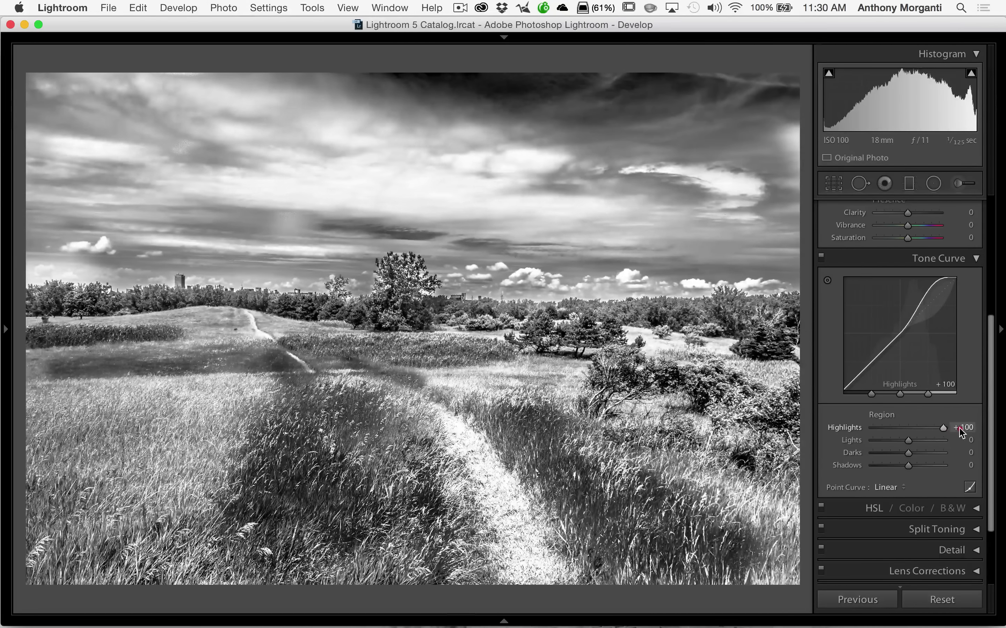
{"action": "left_click", "coordinate": [959, 428]}
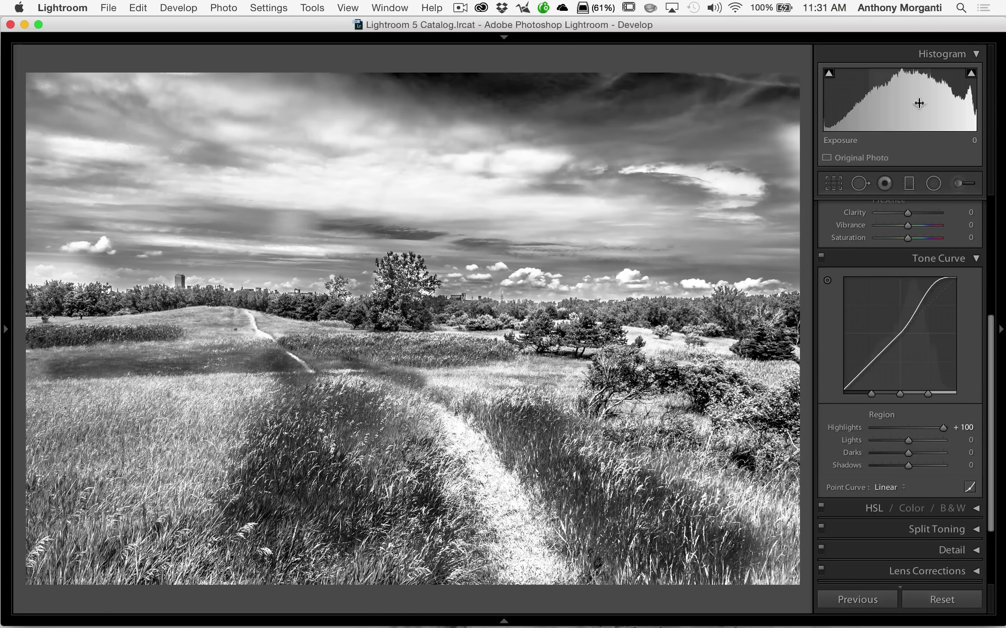
{"action": "left_click_drag", "start_coordinate": [943, 428], "coordinate": [910, 432]}
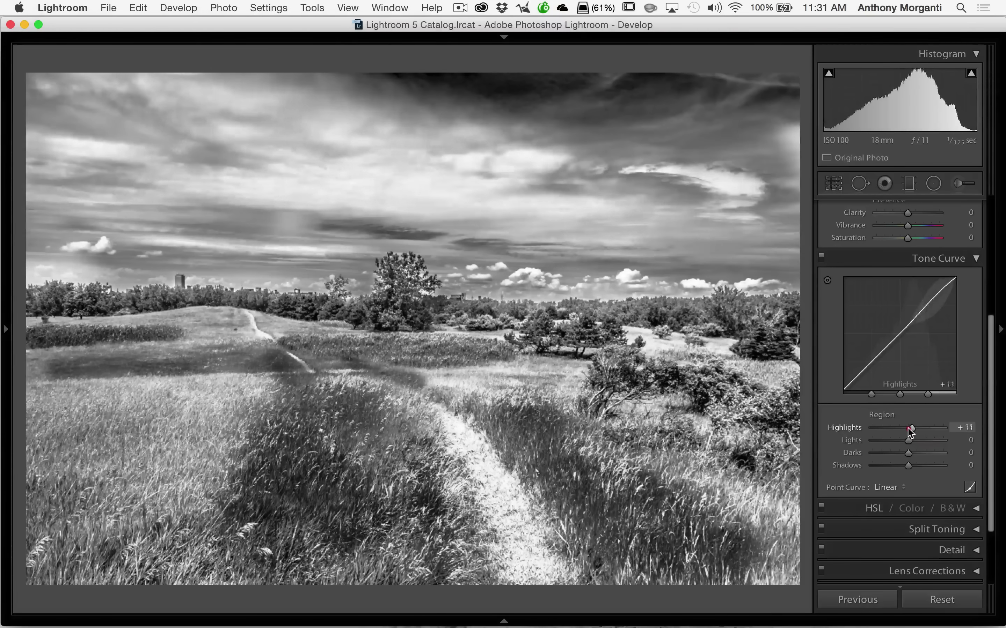
{"action": "double_click", "coordinate": [830, 428]}
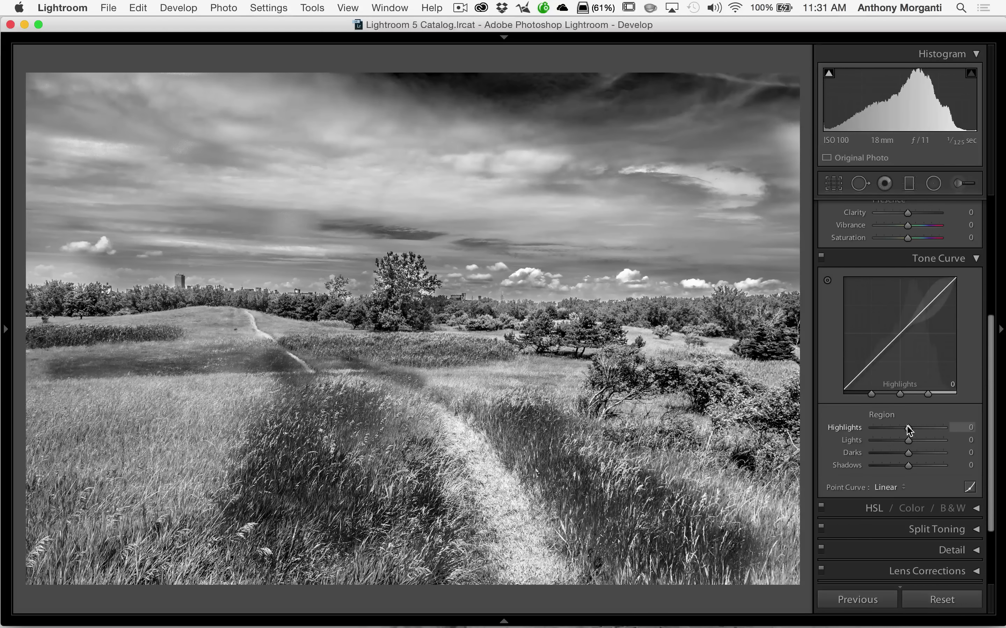
Alternate the Tone Curve's Highlights region between +100 and 0 twice, ending at 0.
{"action": "left_click_drag", "start_coordinate": [908, 431], "coordinate": [949, 426]}
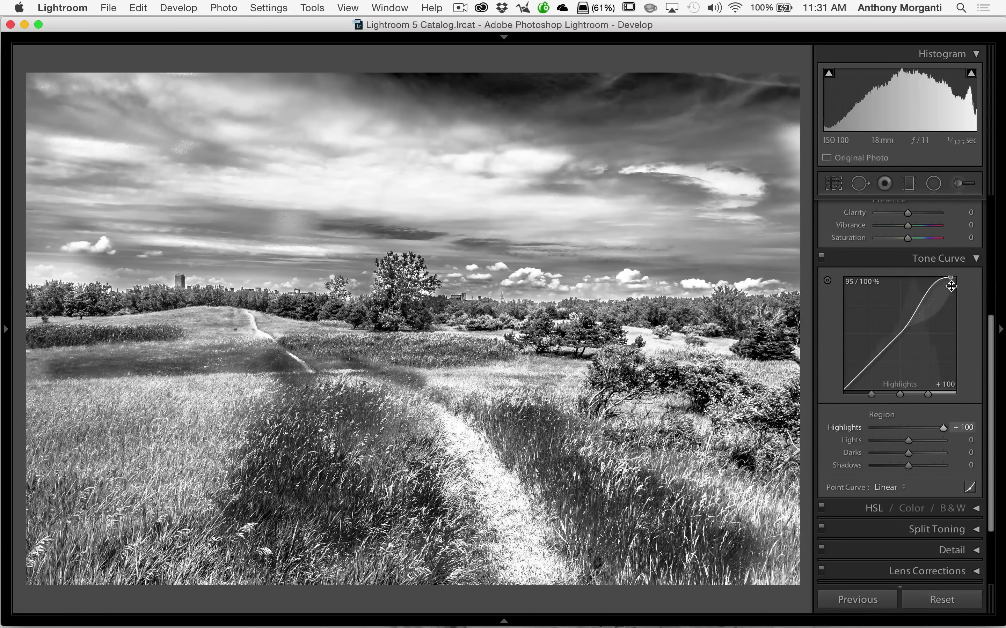
{"action": "left_click_drag", "start_coordinate": [943, 427], "coordinate": [905, 423]}
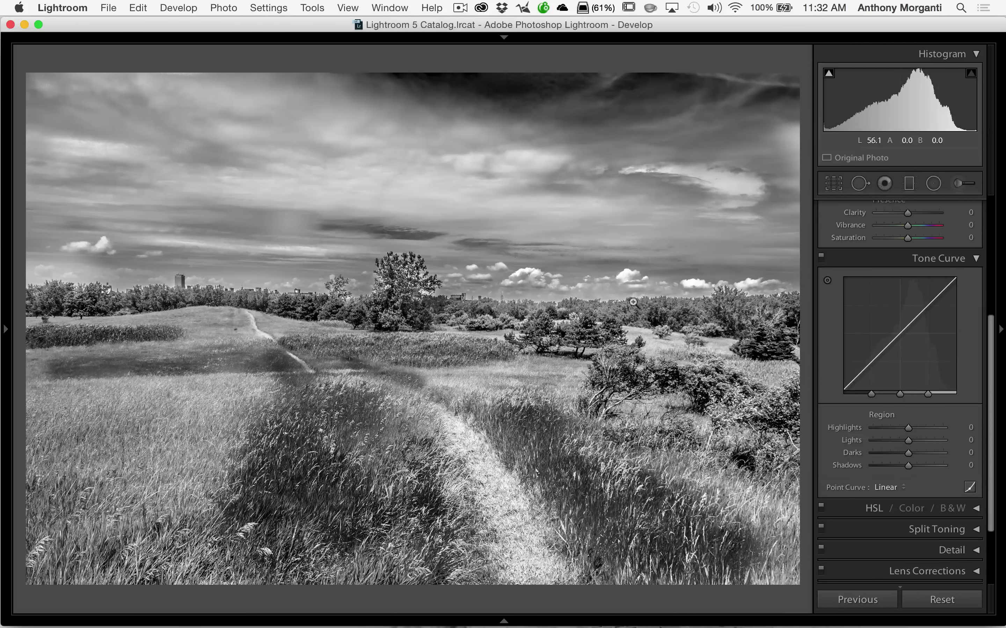
{"action": "left_click_drag", "start_coordinate": [907, 428], "coordinate": [960, 432]}
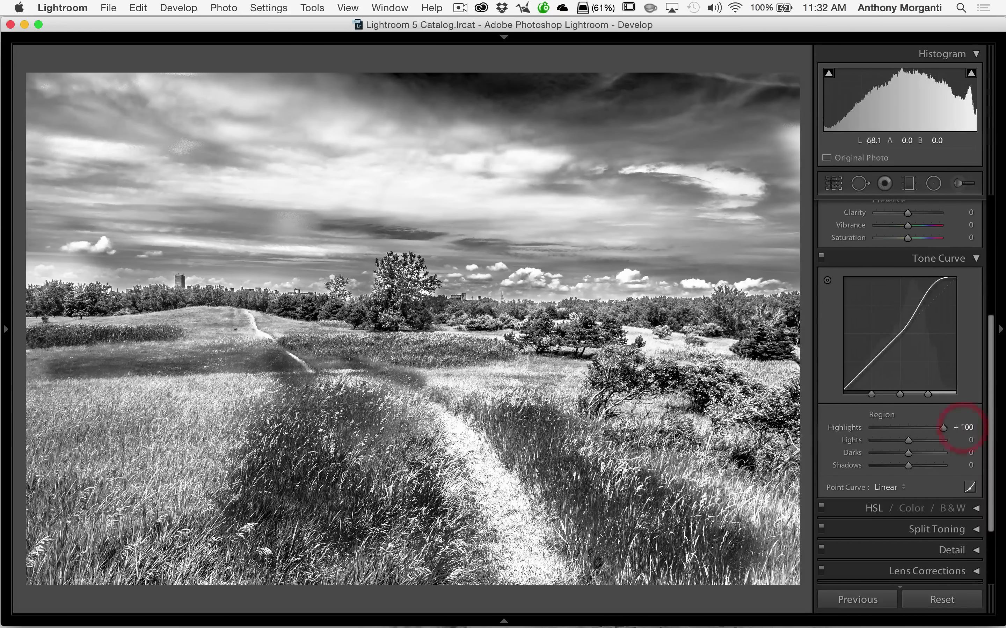
{"action": "scroll", "coordinate": [866, 438], "scroll_direction": "up", "scroll_amount": 3}
{"action": "scroll", "coordinate": [867, 440], "scroll_direction": "up", "scroll_amount": 1}
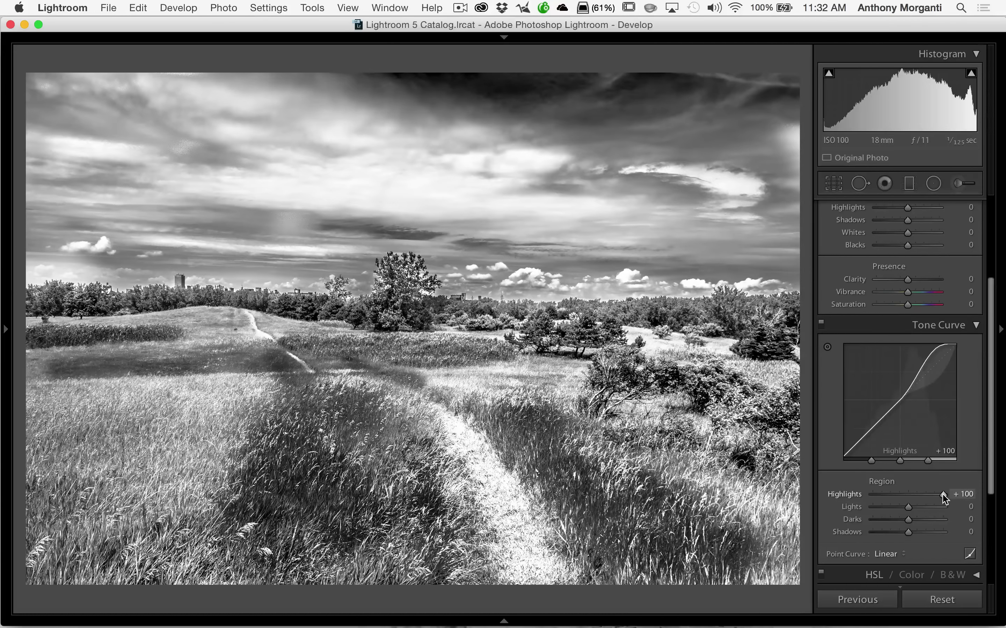
{"action": "double_click", "coordinate": [943, 496]}
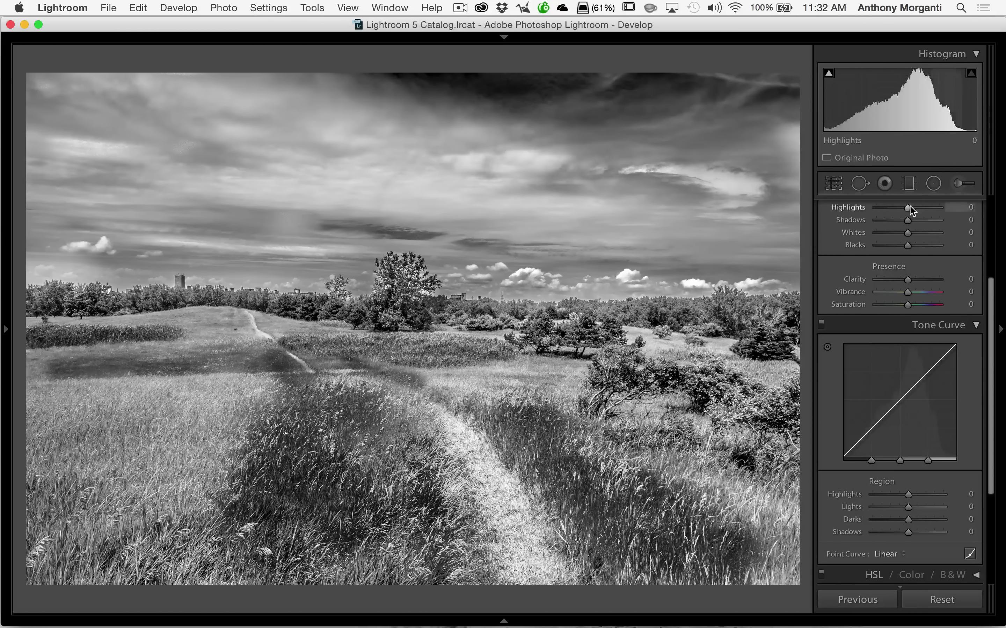
Compare Basic Highlights at +100 with Tone Curve Highlights at +100, resetting each to 0.
{"action": "left_click_drag", "start_coordinate": [908, 207], "coordinate": [936, 209]}
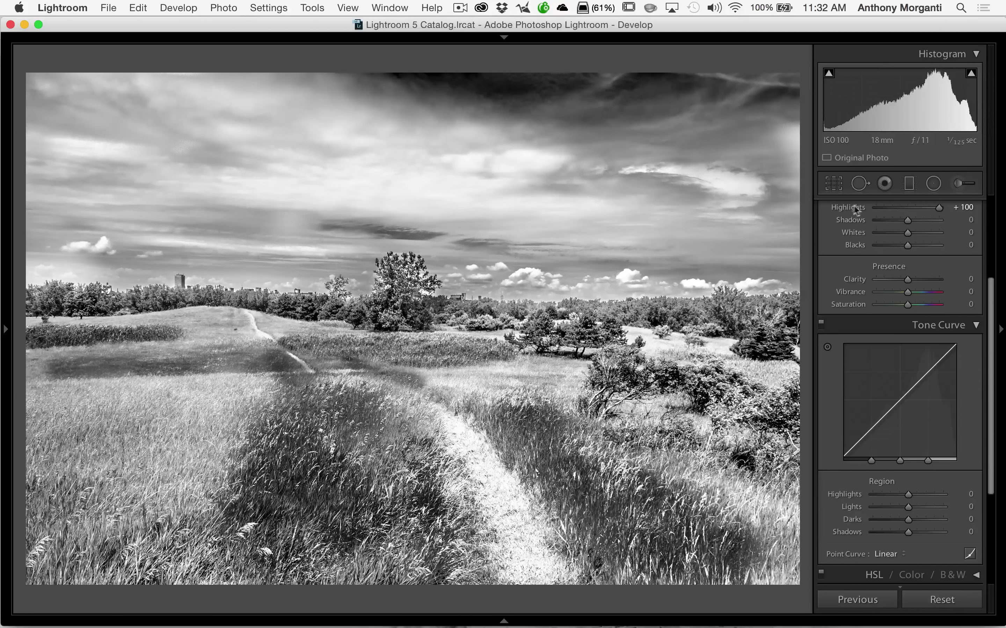
{"action": "double_click", "coordinate": [918, 209]}
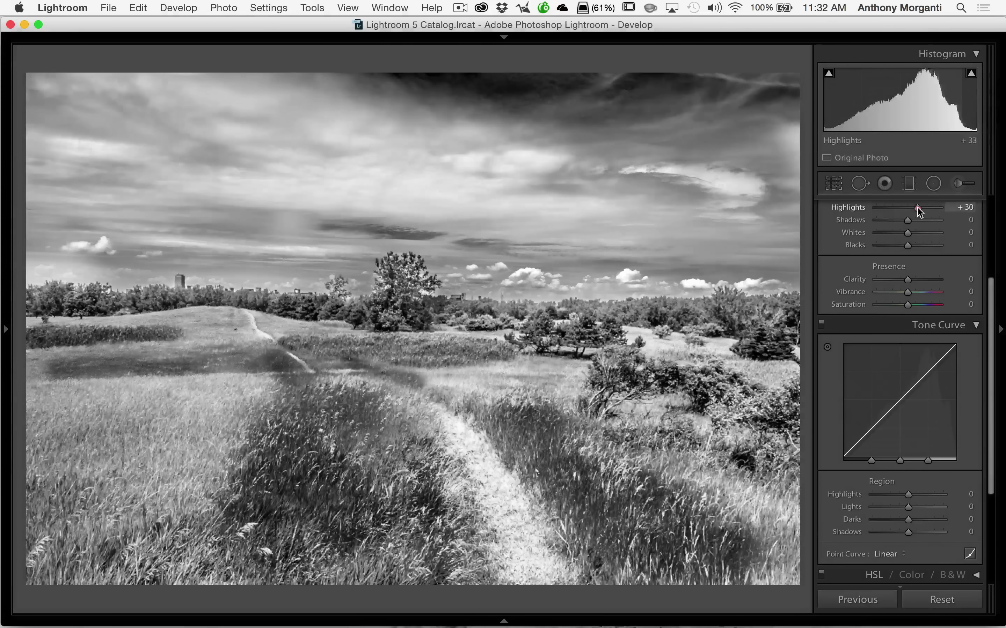
{"action": "left_click_drag", "start_coordinate": [909, 497], "coordinate": [997, 494]}
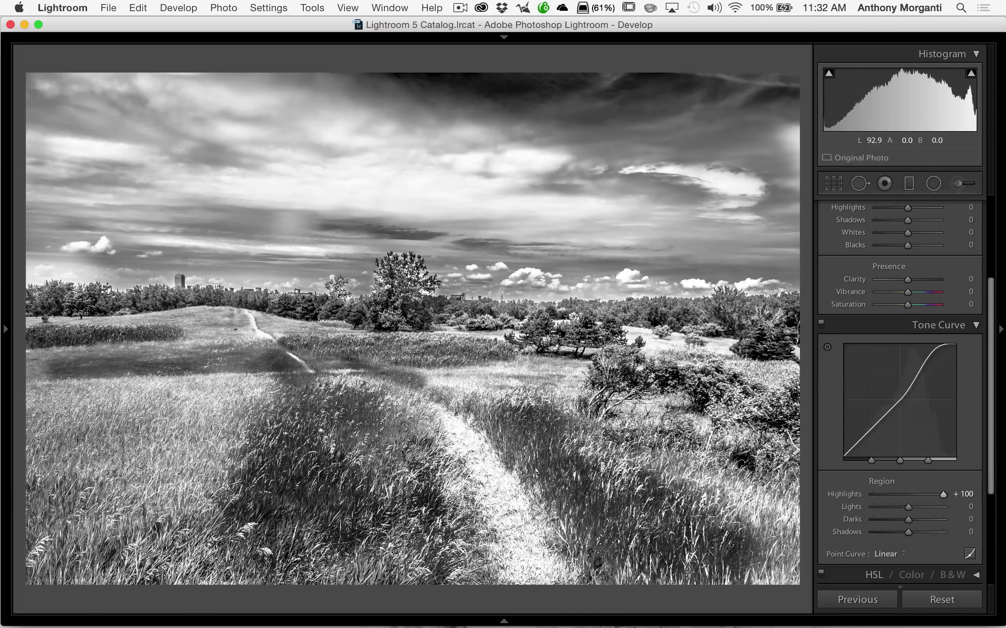
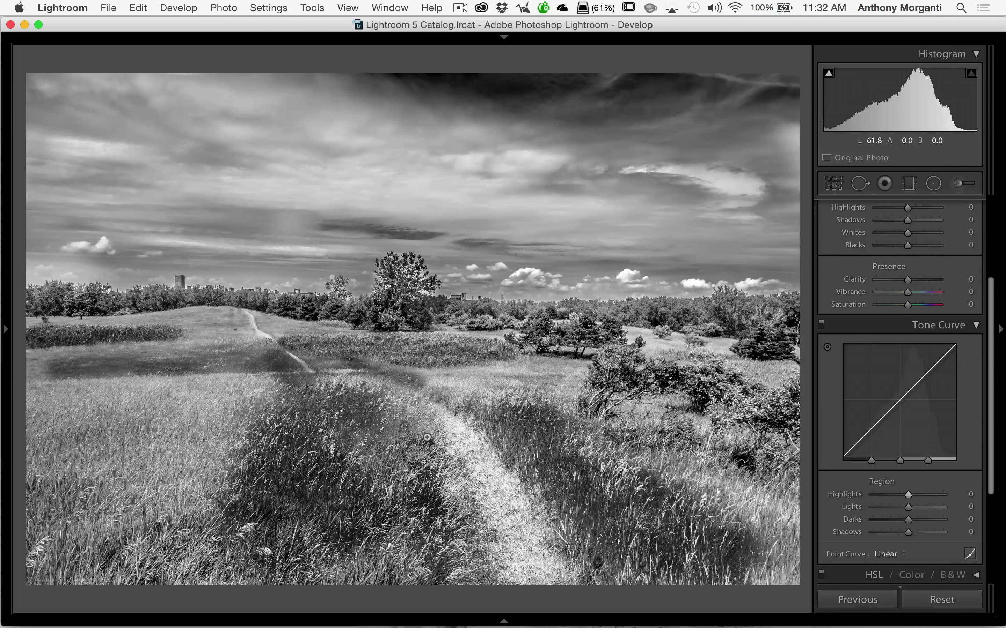
Open the next photo, showing the cat behind the lace curtain, and turn on the highlight clipping overlay.
{"action": "key", "text": "Right"}
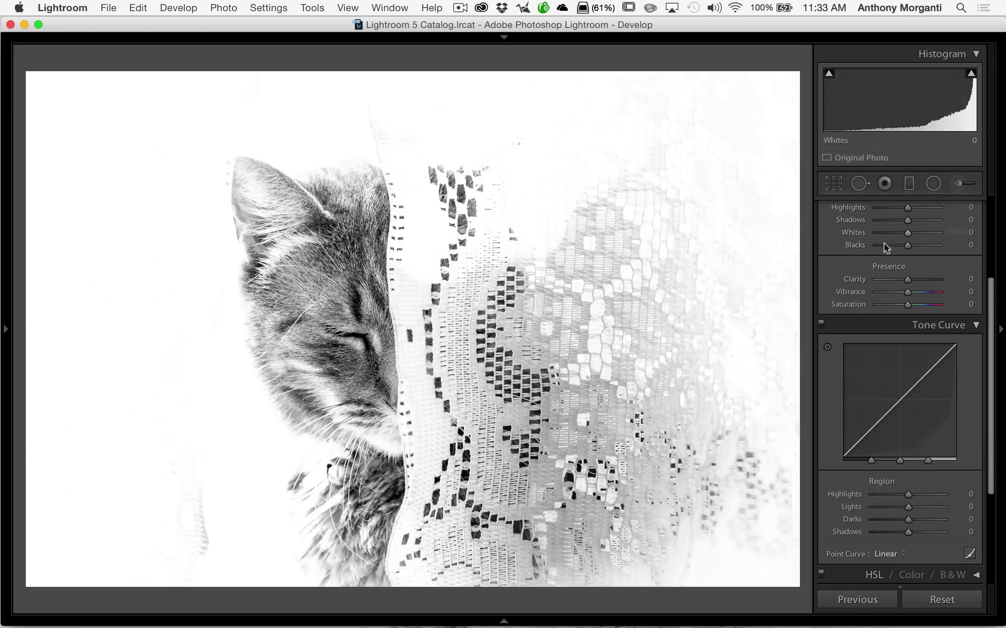
{"action": "scroll", "coordinate": [887, 243], "scroll_direction": "up", "scroll_amount": 5}
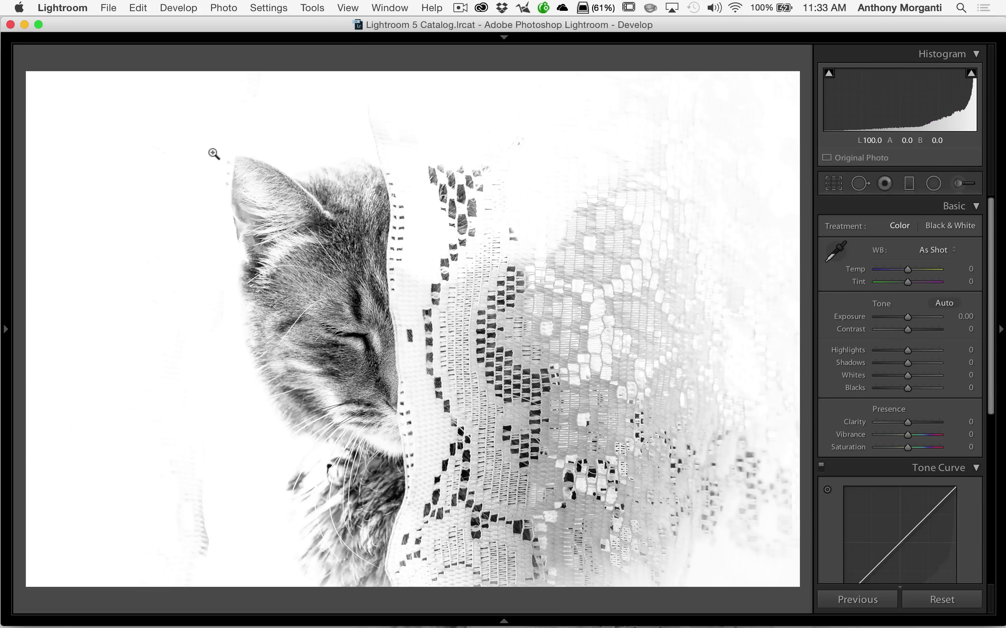
{"action": "left_click", "coordinate": [971, 75]}
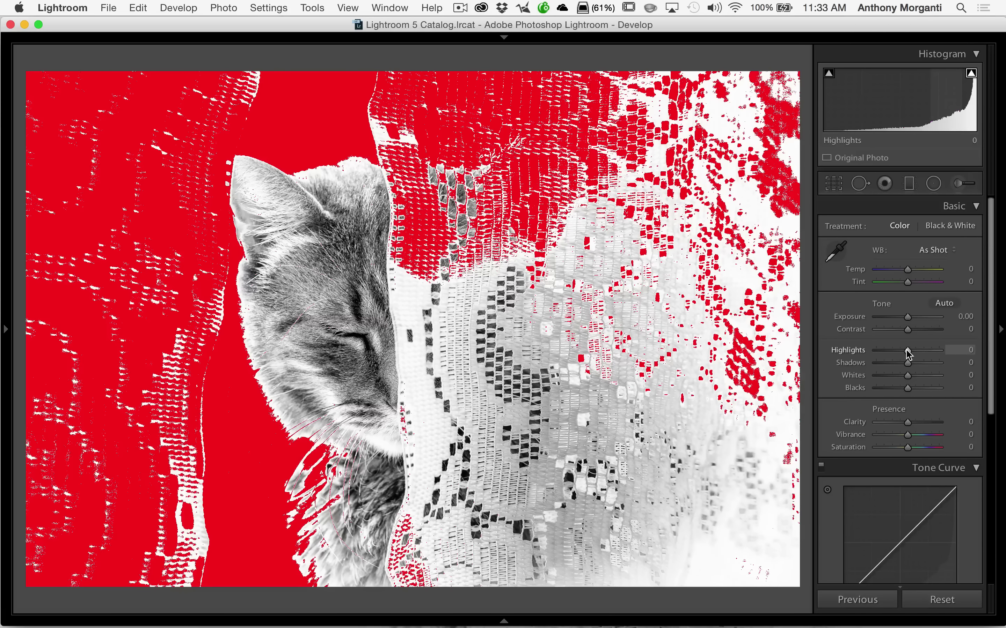
Test the cat photo's clipping with Basic Highlights at +100 and with Tone Curve Highlights at +100, resetting each to 0.
{"action": "left_click_drag", "start_coordinate": [908, 353], "coordinate": [952, 353]}
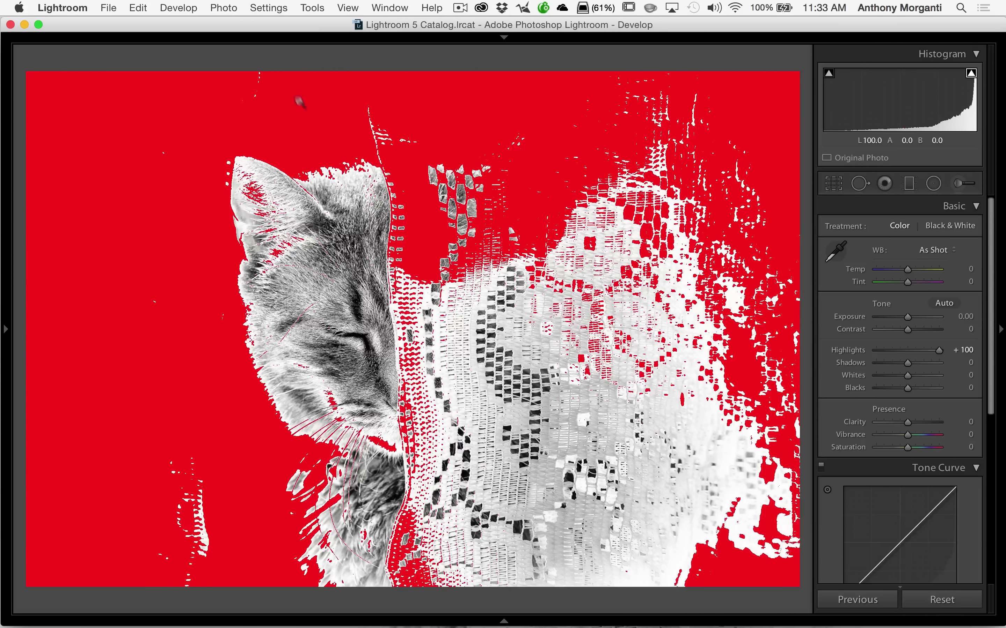
{"action": "double_click", "coordinate": [940, 351]}
{"action": "scroll", "coordinate": [940, 354], "scroll_direction": "down", "scroll_amount": 8}
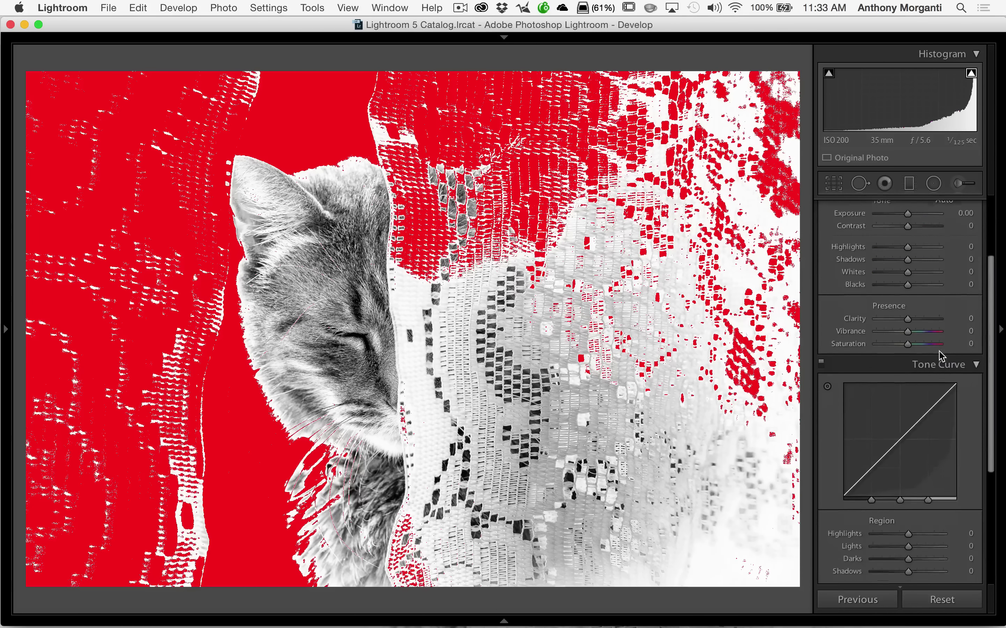
{"action": "scroll", "coordinate": [940, 351], "scroll_direction": "down", "scroll_amount": 2}
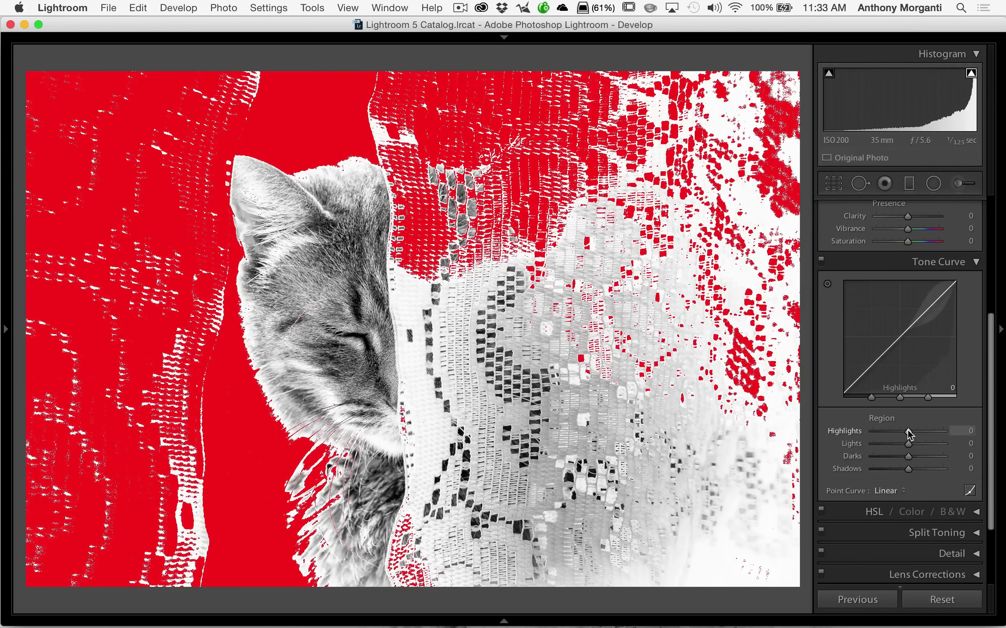
{"action": "left_click_drag", "start_coordinate": [909, 432], "coordinate": [1001, 432]}
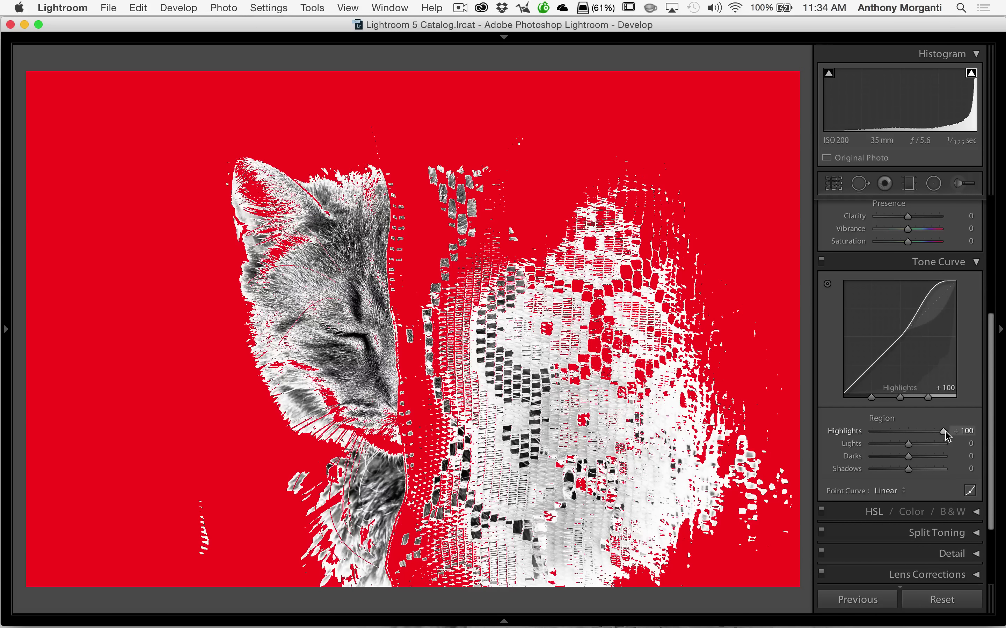
{"action": "left_click_drag", "start_coordinate": [943, 432], "coordinate": [909, 433]}
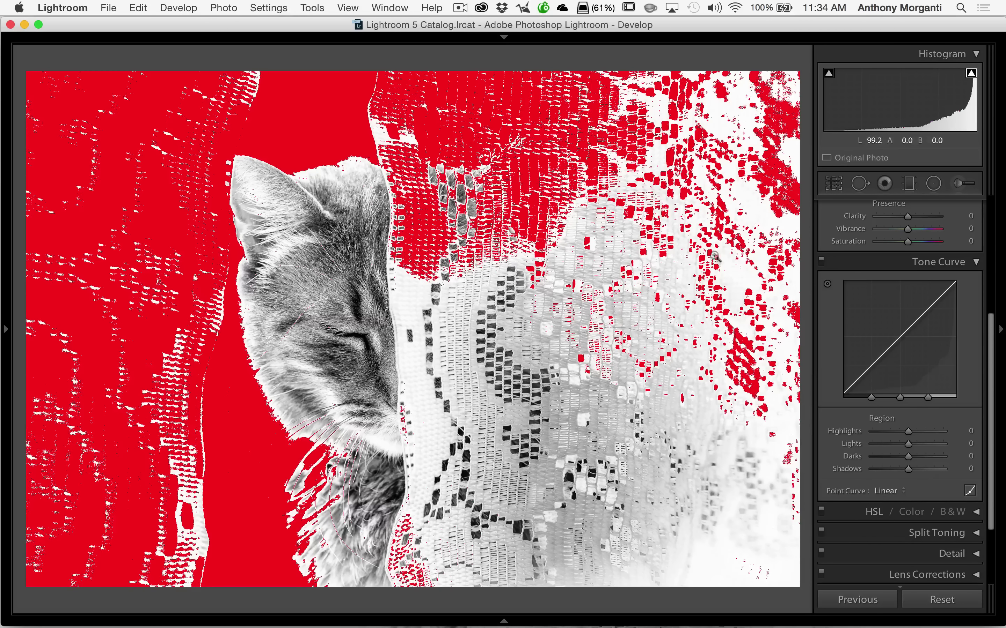
Raise the cat photo's Basic Highlights to +100 again, reset it to 0, and bring the Tone Curve settings back into view.
{"action": "scroll", "coordinate": [938, 347], "scroll_direction": "up", "scroll_amount": 5}
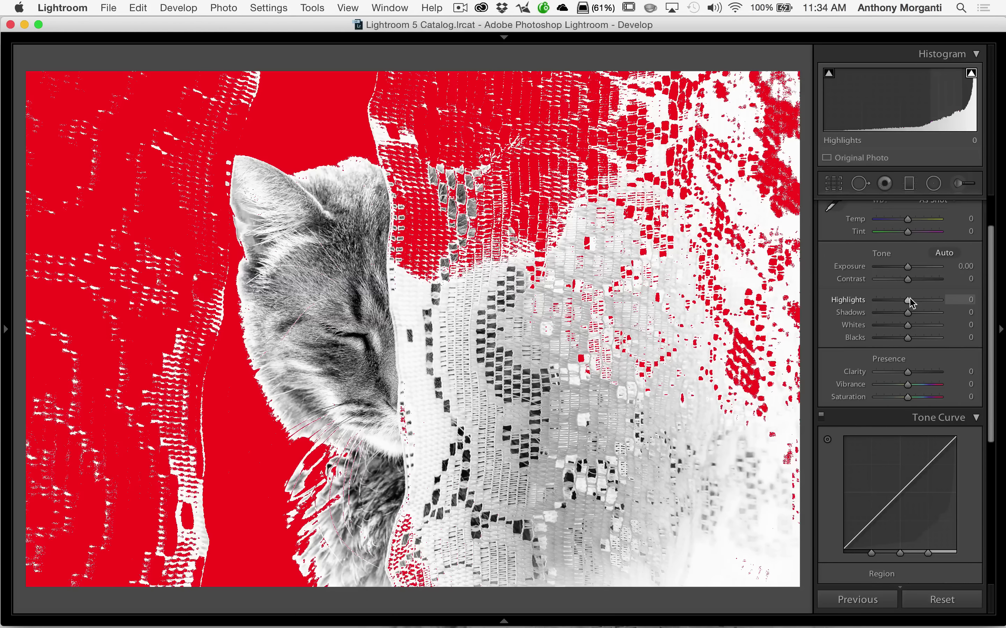
{"action": "left_click_drag", "start_coordinate": [908, 299], "coordinate": [965, 300]}
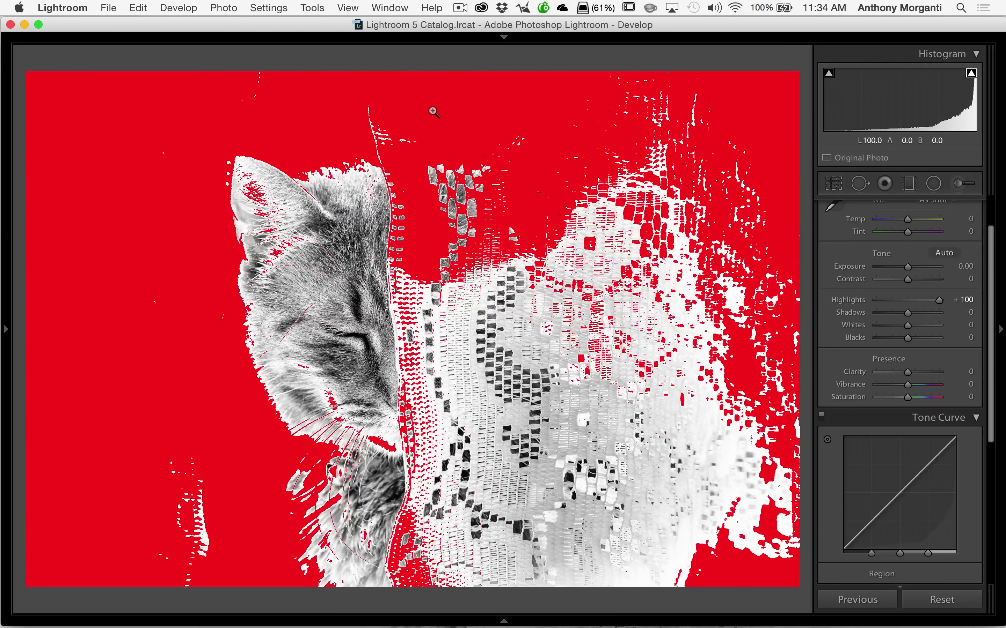
{"action": "double_click", "coordinate": [940, 300]}
{"action": "scroll", "coordinate": [935, 374], "scroll_direction": "down", "scroll_amount": 5}
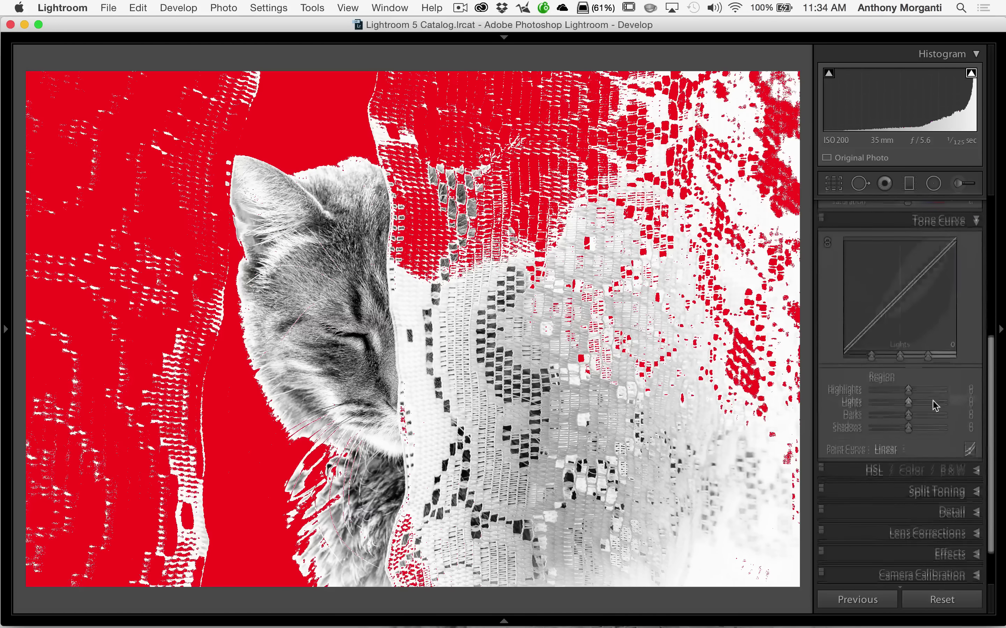
{"action": "scroll", "coordinate": [935, 333], "scroll_direction": "up", "scroll_amount": 3}
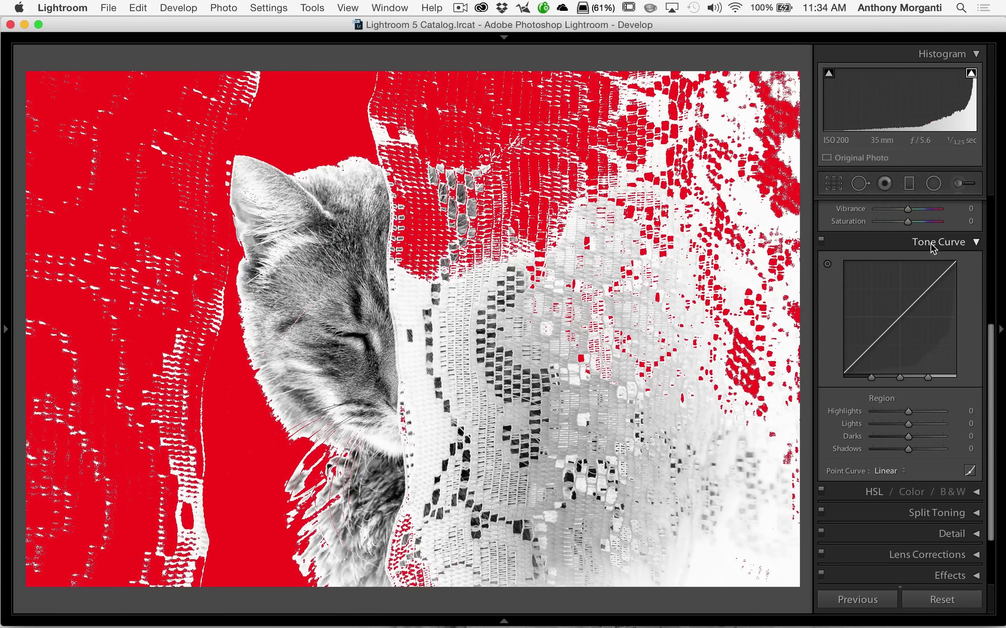
Examine the Tone Curve region split points on the cat photo, test Highlights at +100, and reset it to 0.
{"action": "scroll", "coordinate": [932, 249], "scroll_direction": "up", "scroll_amount": 1}
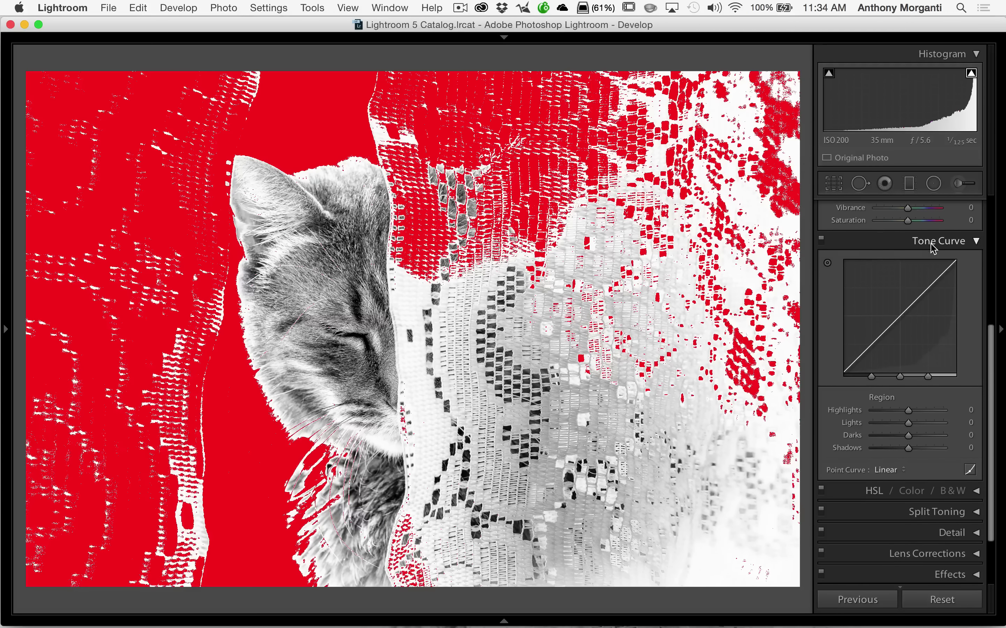
{"action": "scroll", "coordinate": [926, 270], "scroll_direction": "down", "scroll_amount": 3}
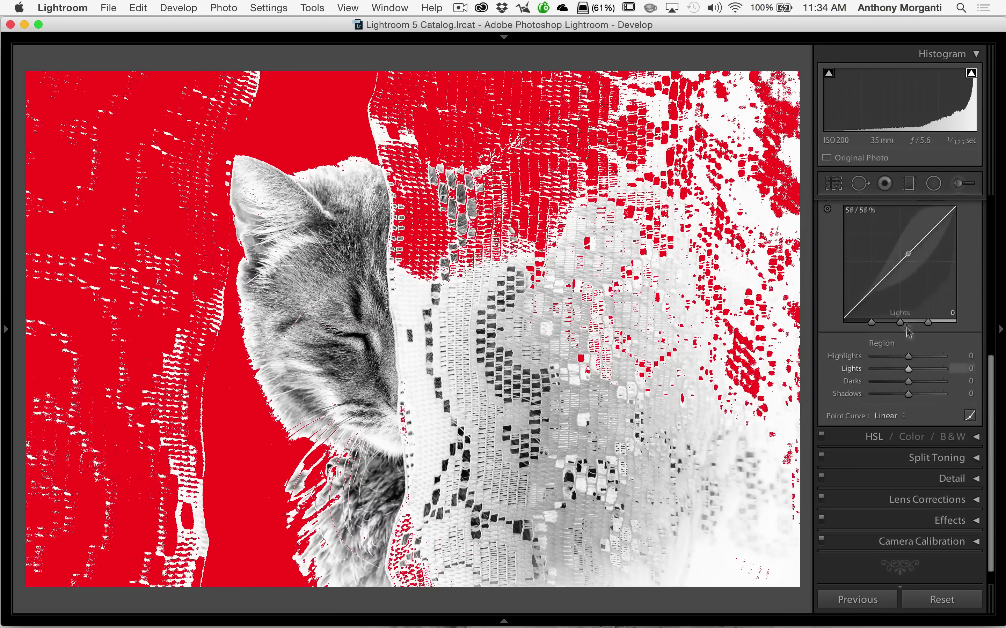
{"action": "mouse_move", "coordinate": [872, 325]}
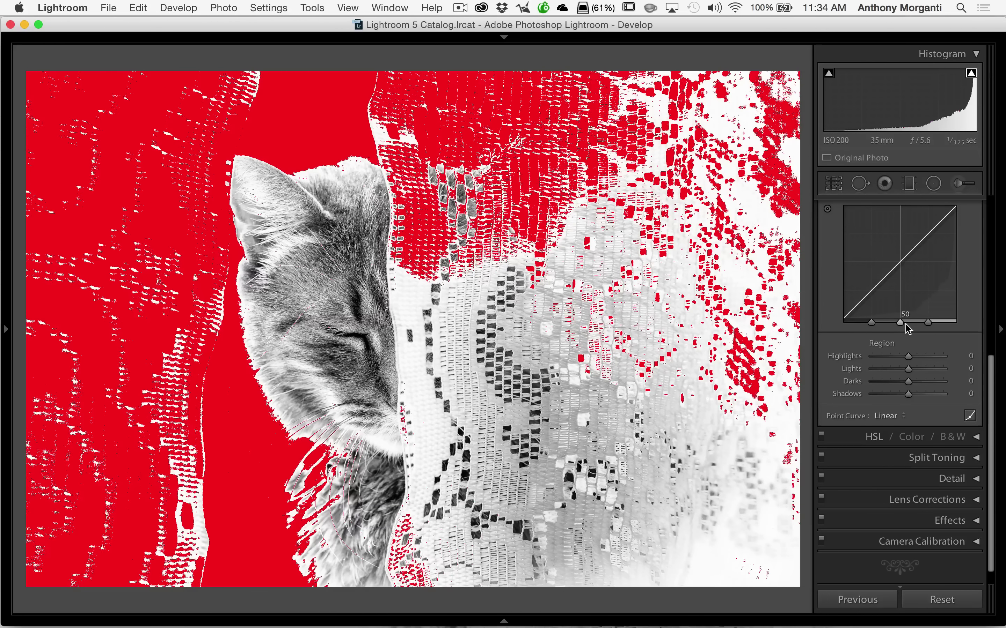
{"action": "key", "text": "shift"}
{"action": "mouse_move", "coordinate": [935, 323]}
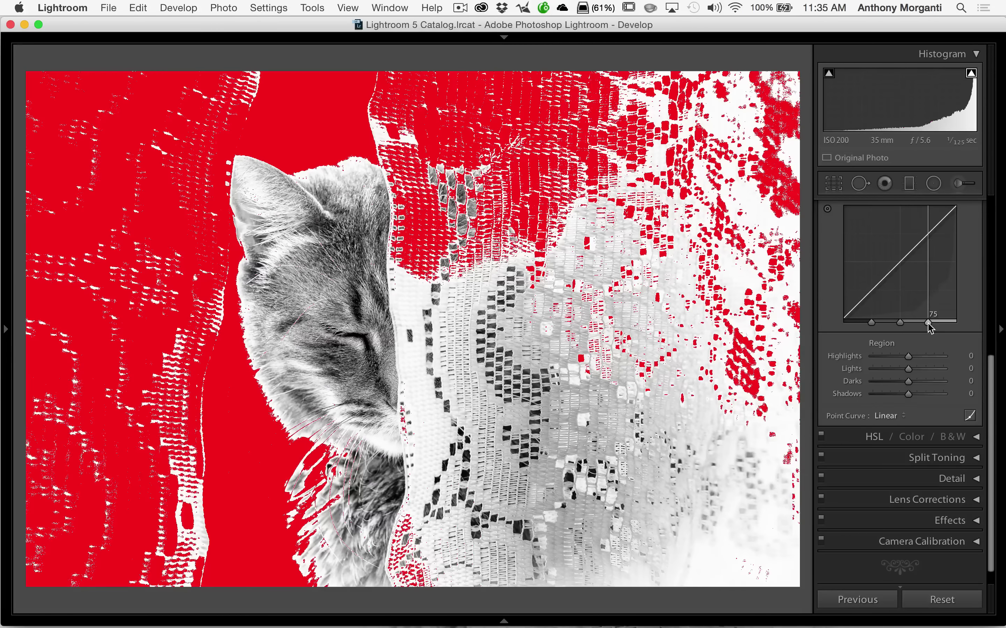
{"action": "left_click_drag", "start_coordinate": [908, 356], "coordinate": [960, 356]}
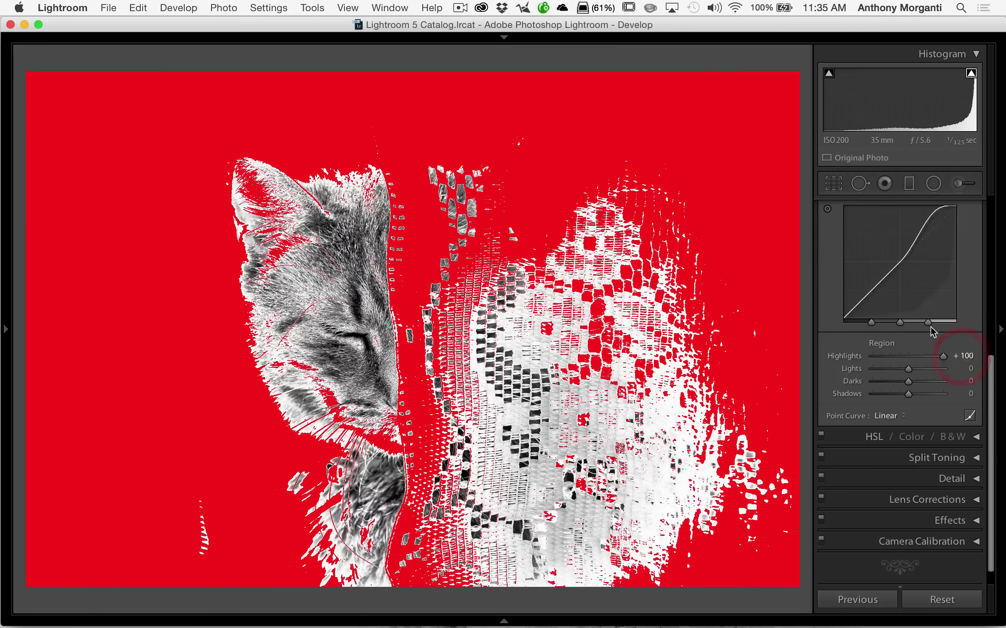
{"action": "mouse_move", "coordinate": [929, 327]}
{"action": "left_click_drag", "start_coordinate": [942, 355], "coordinate": [914, 356]}
{"action": "double_click", "coordinate": [915, 356]}
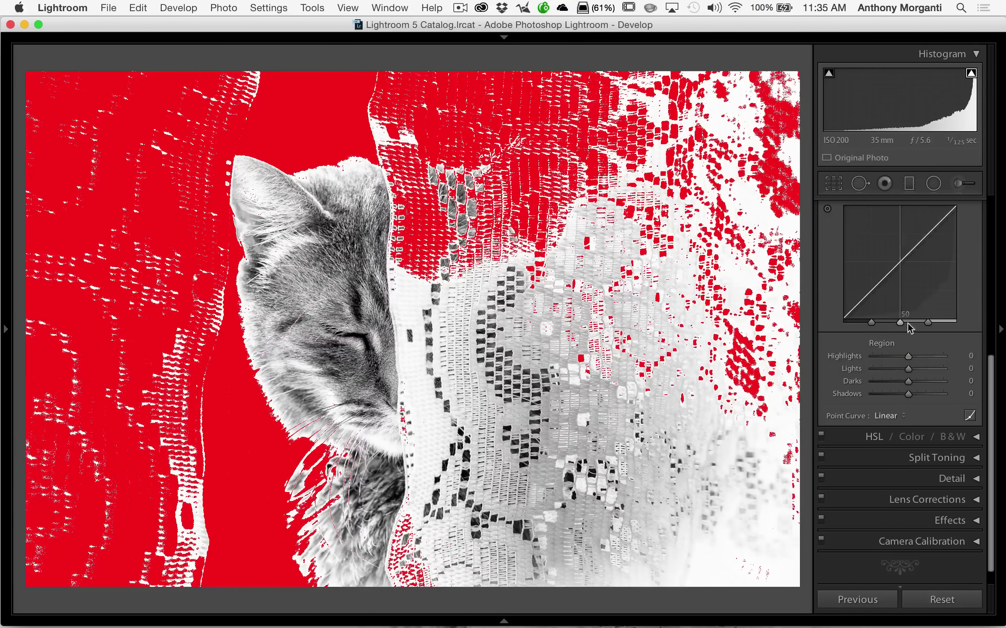
Narrow the cat photo's Tone Curve highlight region with the split points, test region Highlights at +100, and reset it to 0.
{"action": "mouse_move", "coordinate": [929, 324]}
{"action": "mouse_move", "coordinate": [930, 324]}
{"action": "left_mouse_down"}
{"action": "mouse_move", "coordinate": [953, 325]}
{"action": "mouse_move", "coordinate": [907, 324]}
{"action": "mouse_move", "coordinate": [930, 325]}
{"action": "left_mouse_up"}
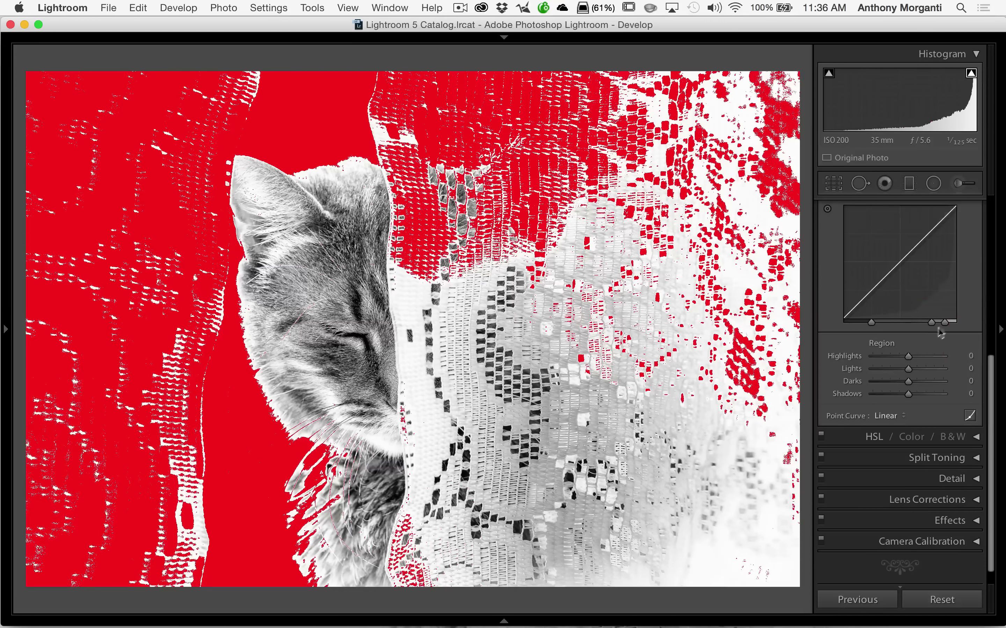
{"action": "mouse_move", "coordinate": [946, 323]}
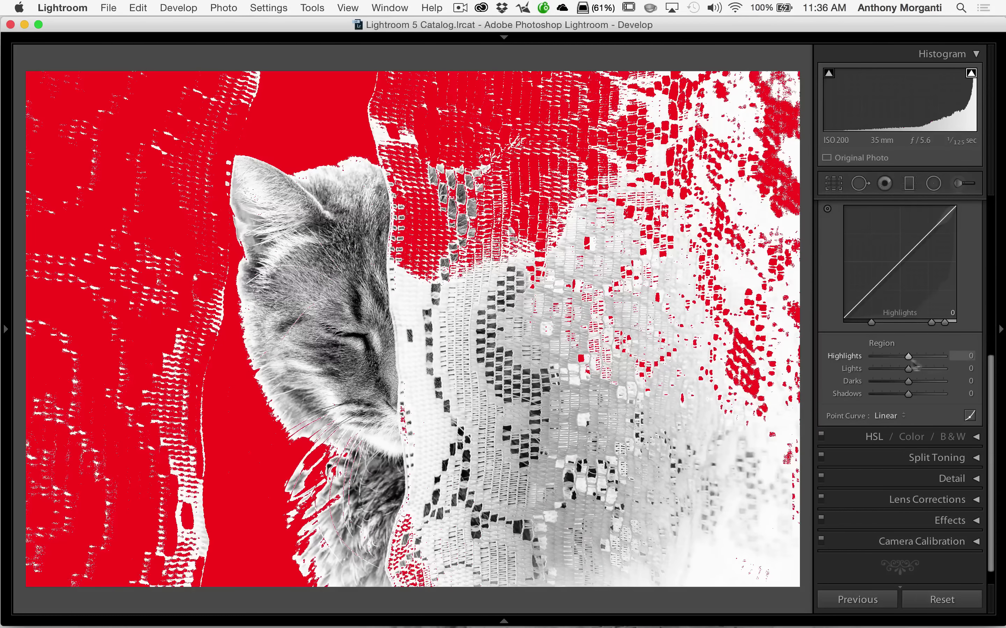
{"action": "left_click_drag", "start_coordinate": [909, 358], "coordinate": [946, 356]}
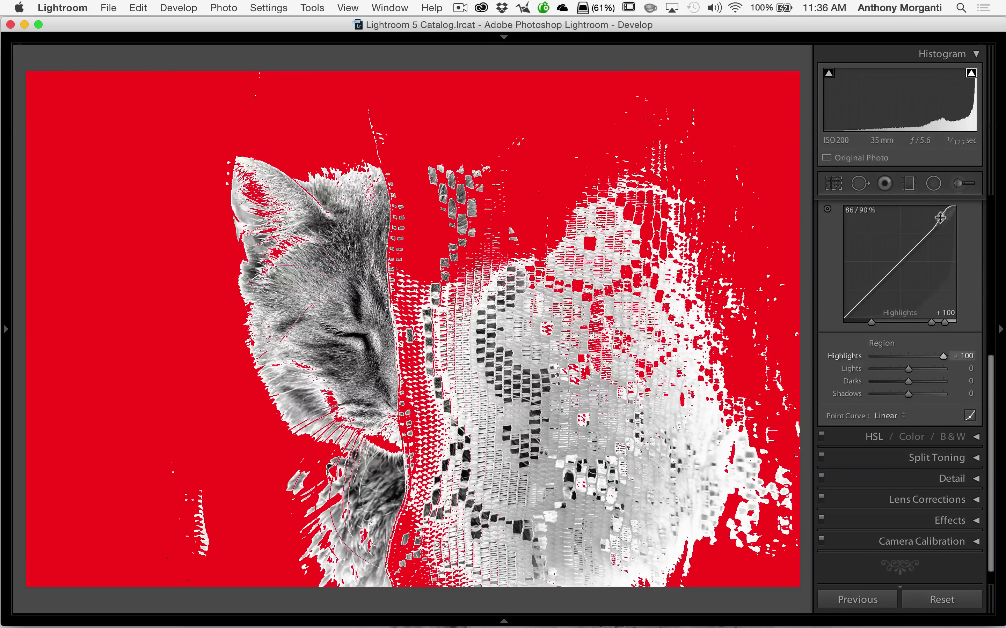
{"action": "double_click", "coordinate": [943, 357]}
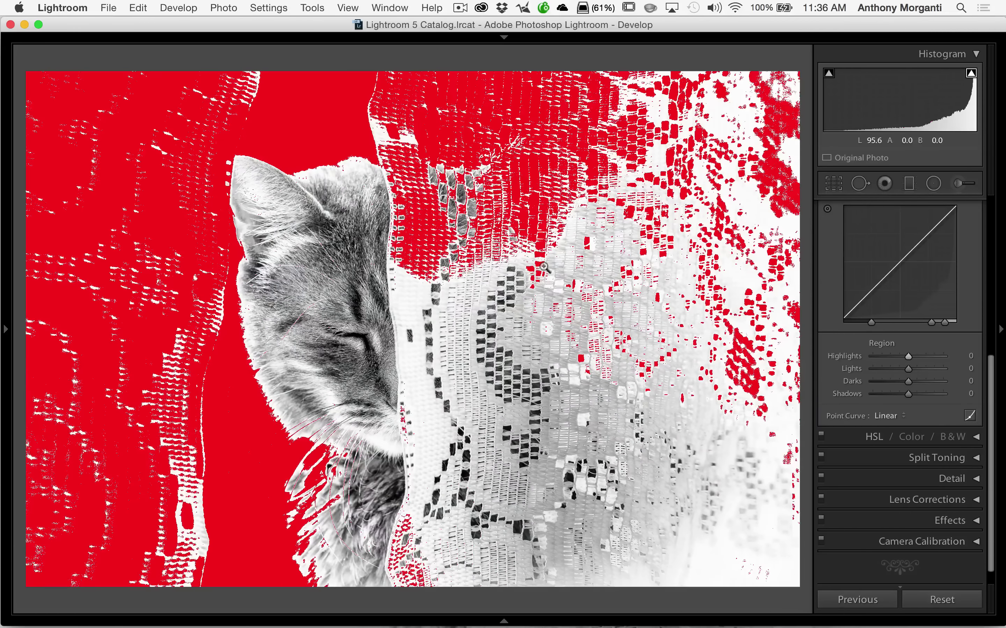
Open the next photo, _DSC4030-Edit.tif, and narrow its Tone Curve highlight region toward the brightest tones.
{"action": "key", "text": "Right"}
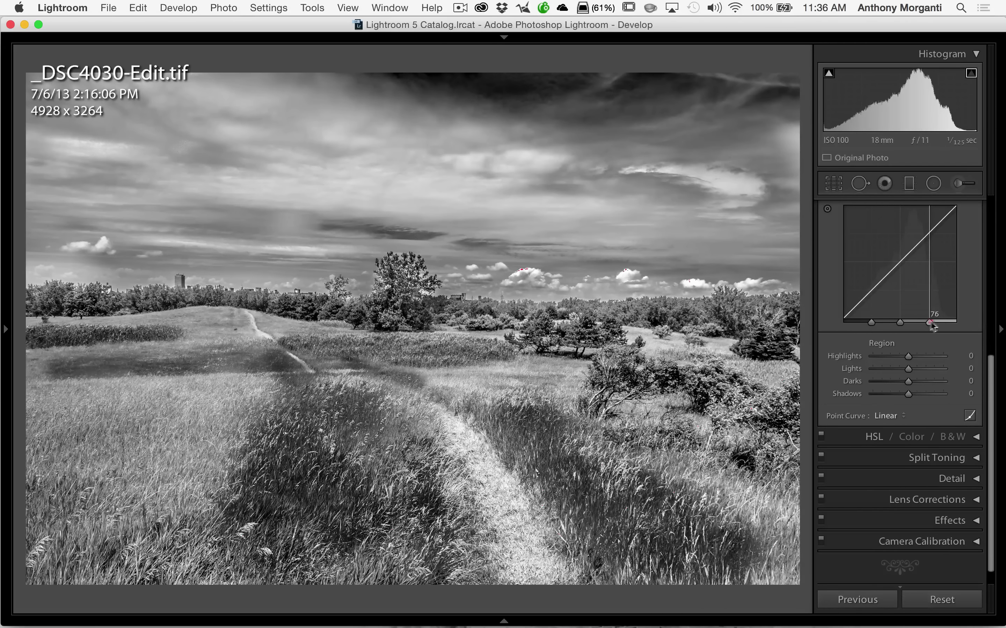
{"action": "mouse_move", "coordinate": [928, 323]}
{"action": "left_mouse_down"}
{"action": "mouse_move", "coordinate": [945, 323]}
{"action": "mouse_move", "coordinate": [922, 322]}
{"action": "mouse_move", "coordinate": [931, 322]}
{"action": "left_mouse_up"}
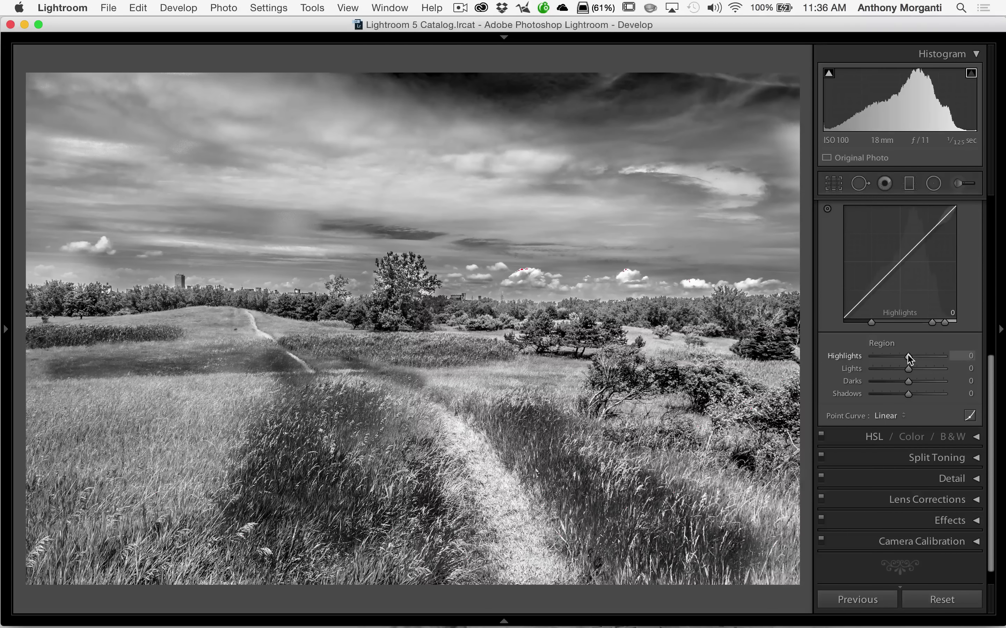
Test the field photo's Tone Curve Highlights at +100 twice, resetting it to 0, and restore the default region split points.
{"action": "left_click_drag", "start_coordinate": [909, 357], "coordinate": [965, 358]}
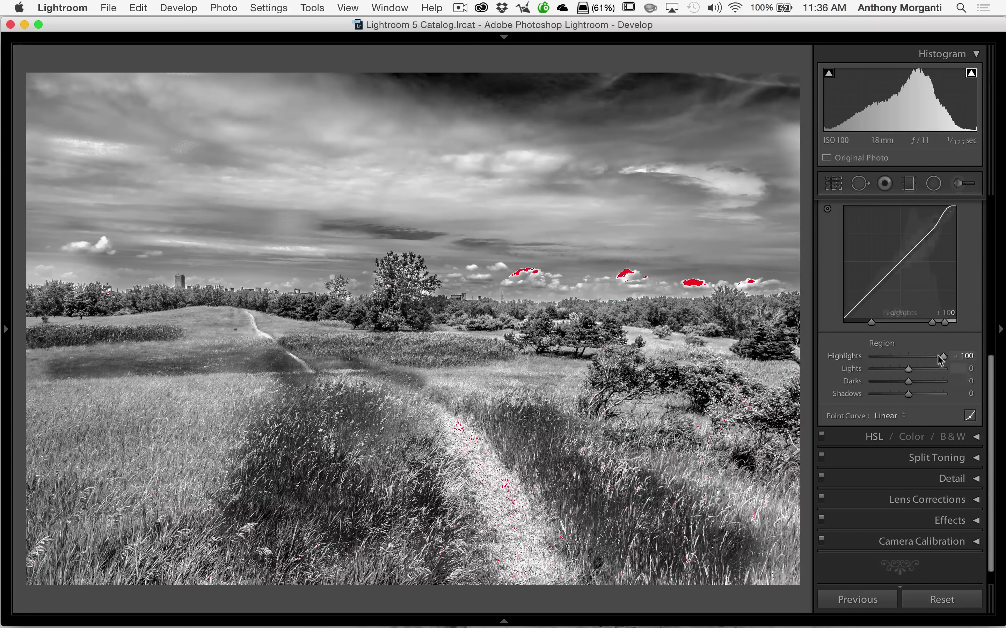
{"action": "left_click_drag", "start_coordinate": [940, 360], "coordinate": [907, 361]}
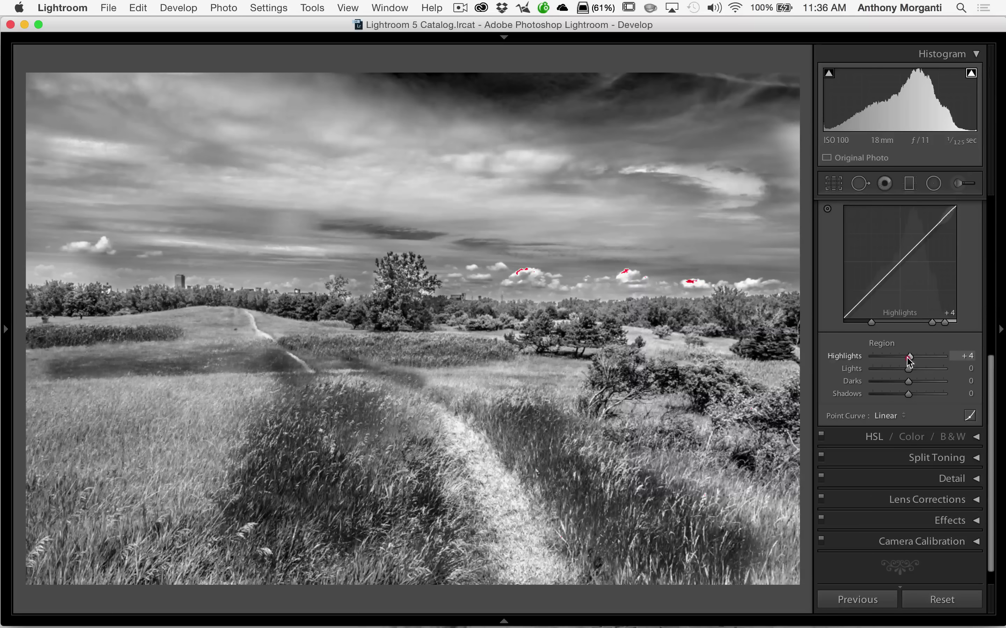
{"action": "double_click", "coordinate": [907, 358]}
{"action": "left_click_drag", "start_coordinate": [909, 358], "coordinate": [974, 357]}
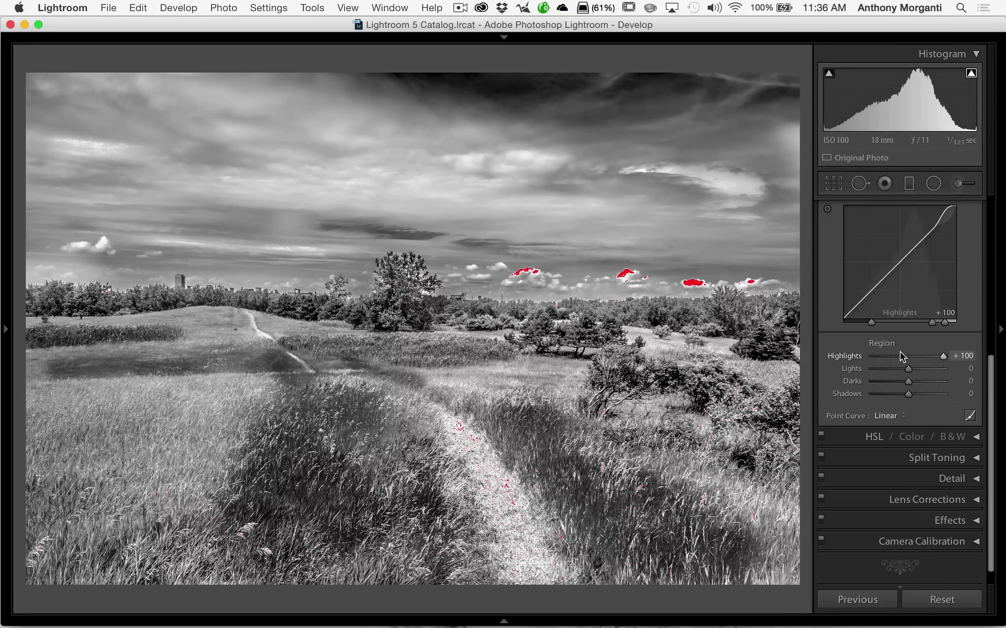
{"action": "double_click", "coordinate": [943, 356]}
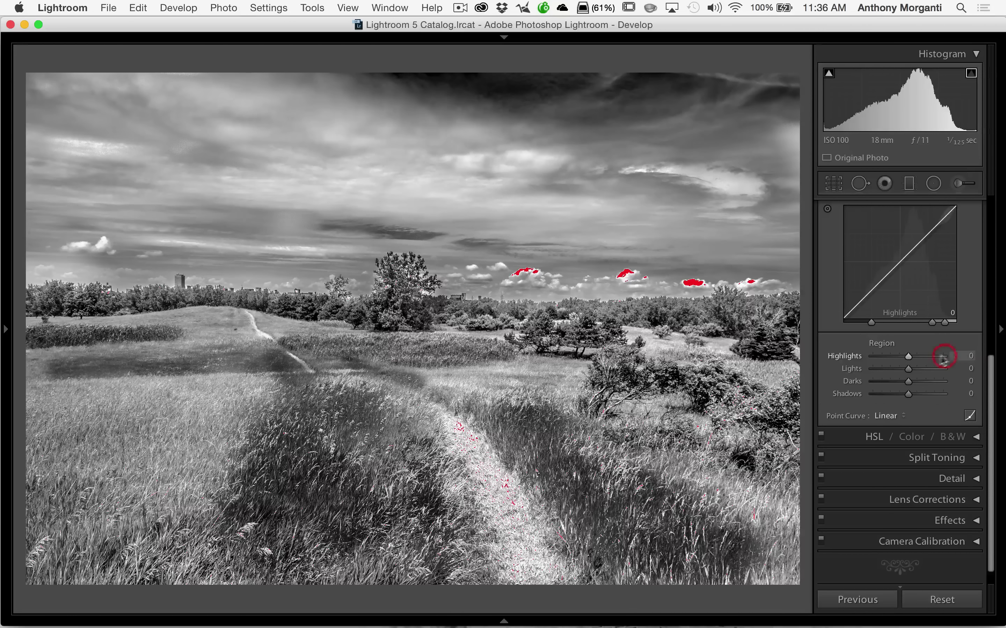
{"action": "double_click", "coordinate": [932, 323]}
{"action": "double_click", "coordinate": [943, 321]}
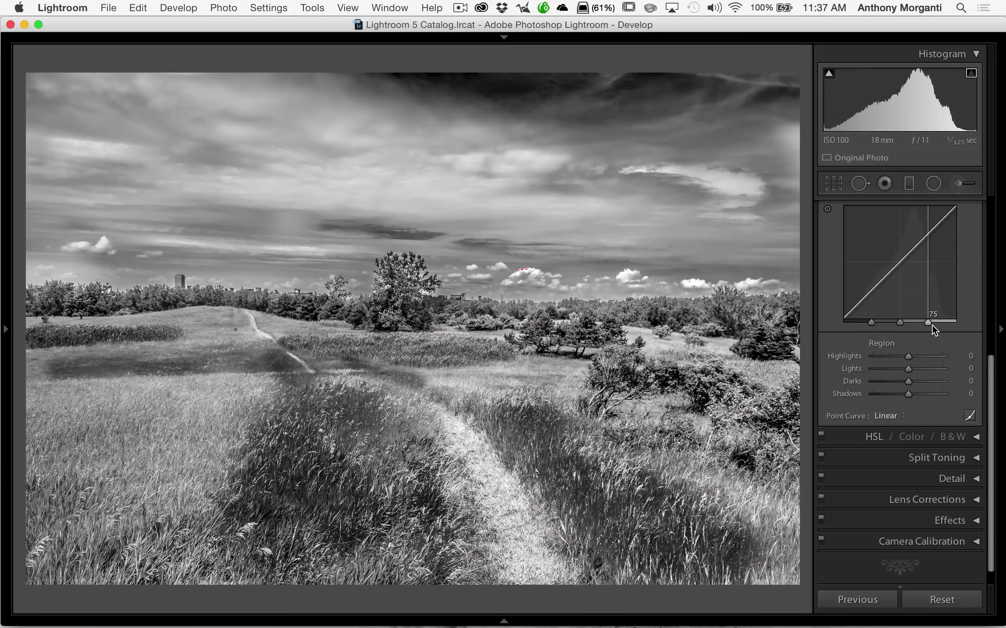
Use the Tone Curve targeted adjustment on a bright cloud to raise region Highlights to +36, and reset it to 0.
{"action": "scroll", "coordinate": [833, 312], "scroll_direction": "up", "scroll_amount": 2}
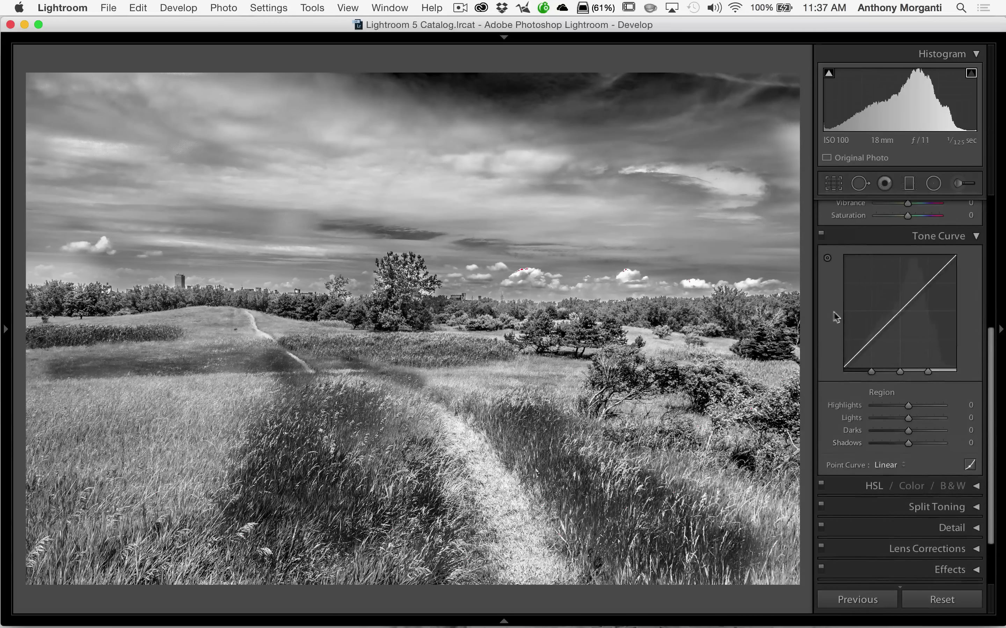
{"action": "left_click", "coordinate": [827, 258]}
{"action": "mouse_move", "coordinate": [880, 373]}
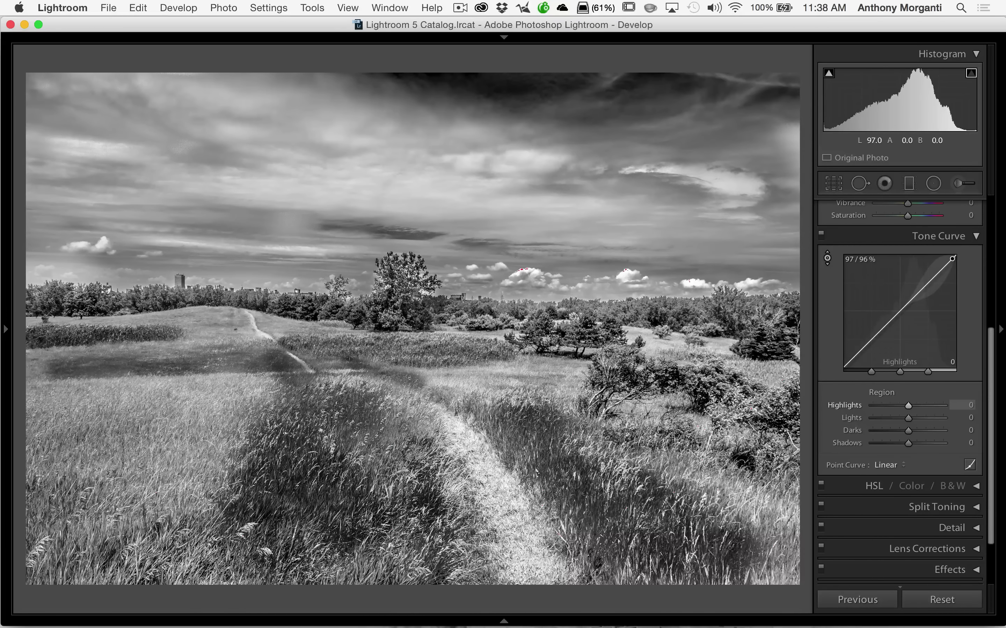
{"action": "key", "text": "Up"}
{"action": "key", "text": "Up"}
{"action": "key", "text": "Up"}
{"action": "key", "text": "Up"}
{"action": "key", "text": "Up"}
{"action": "key", "text": "Up"}
{"action": "key", "text": "Up"}
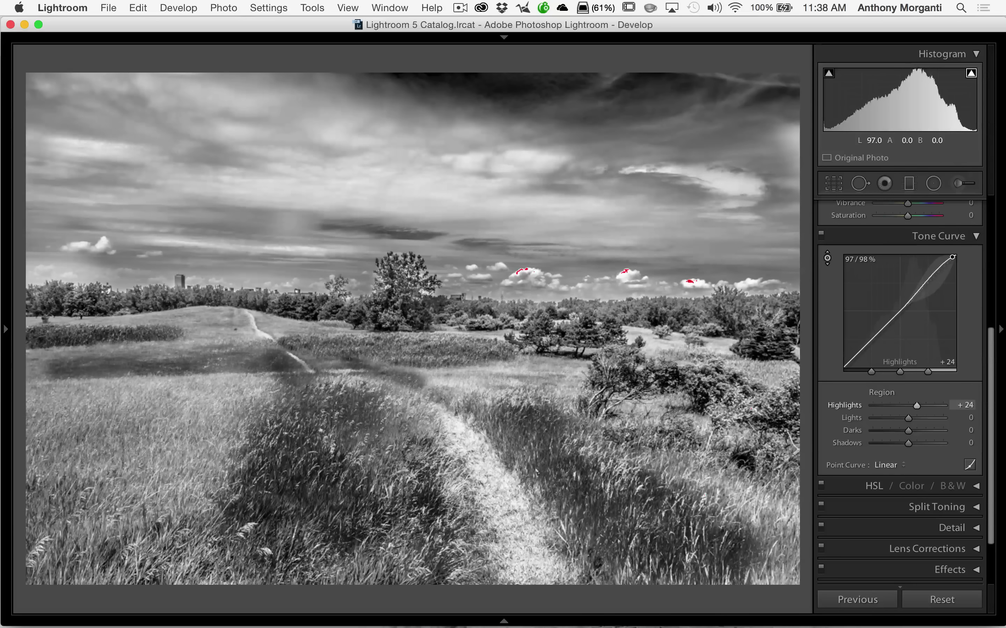
{"action": "key", "text": "Up"}
{"action": "key", "text": "Up"}
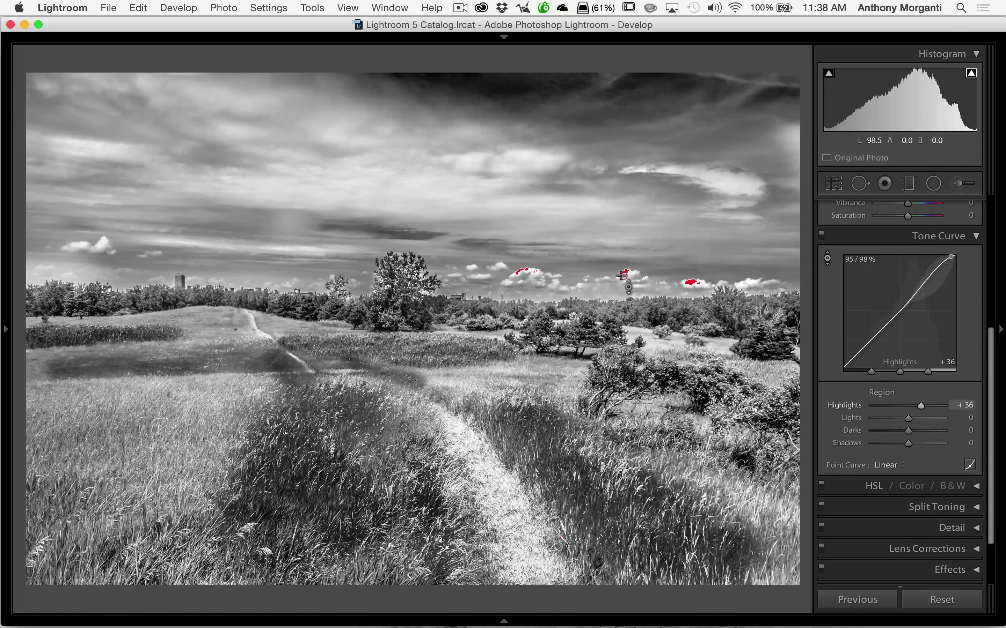
{"action": "key", "text": "Up"}
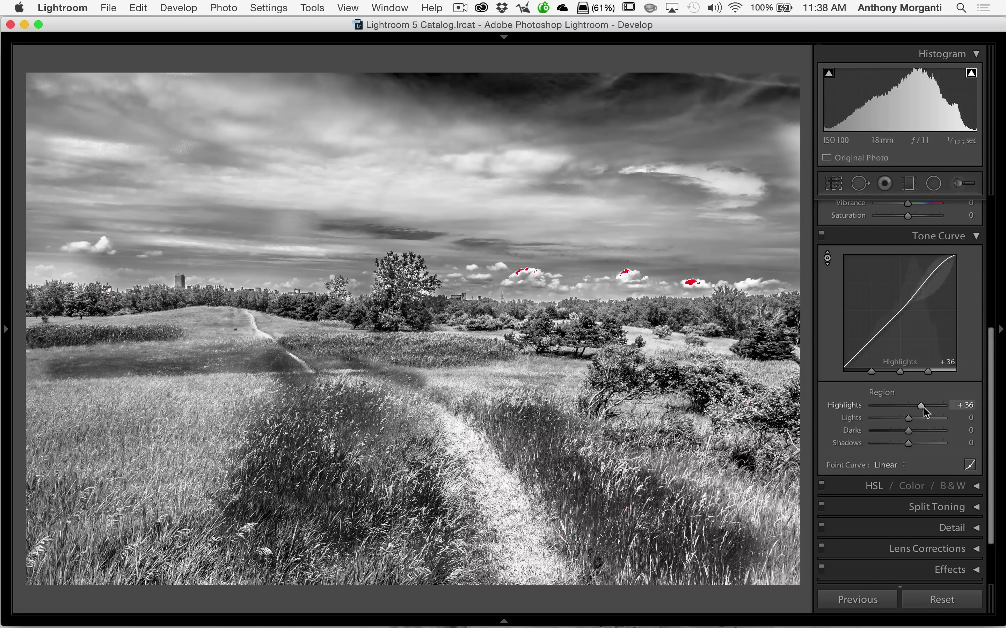
{"action": "double_click", "coordinate": [921, 405]}
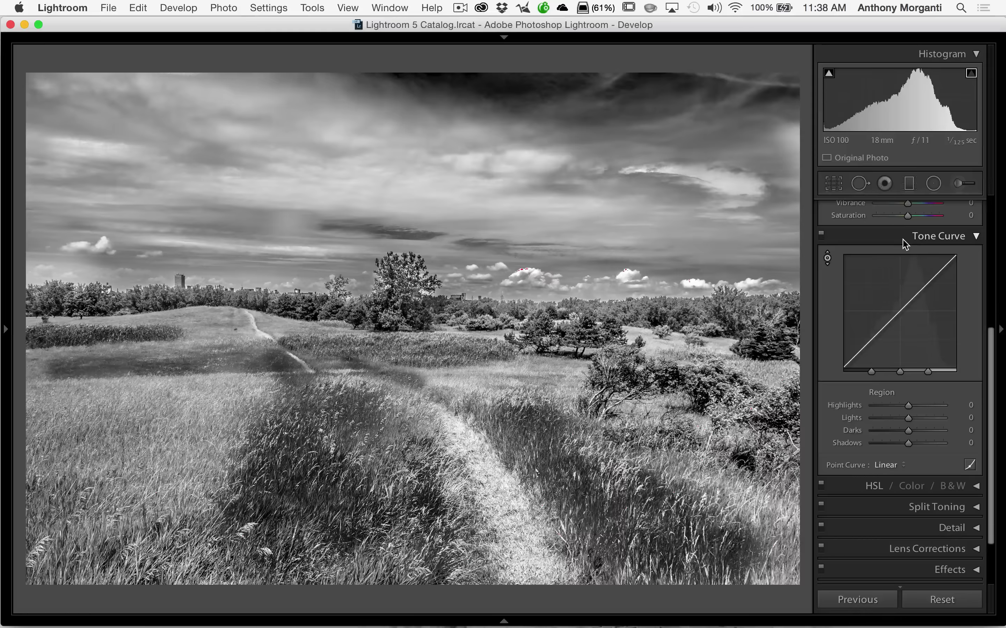
Test the field photo's Basic Highlights at +100 and reset it to 0.
{"action": "scroll", "coordinate": [903, 240], "scroll_direction": "up", "scroll_amount": 5}
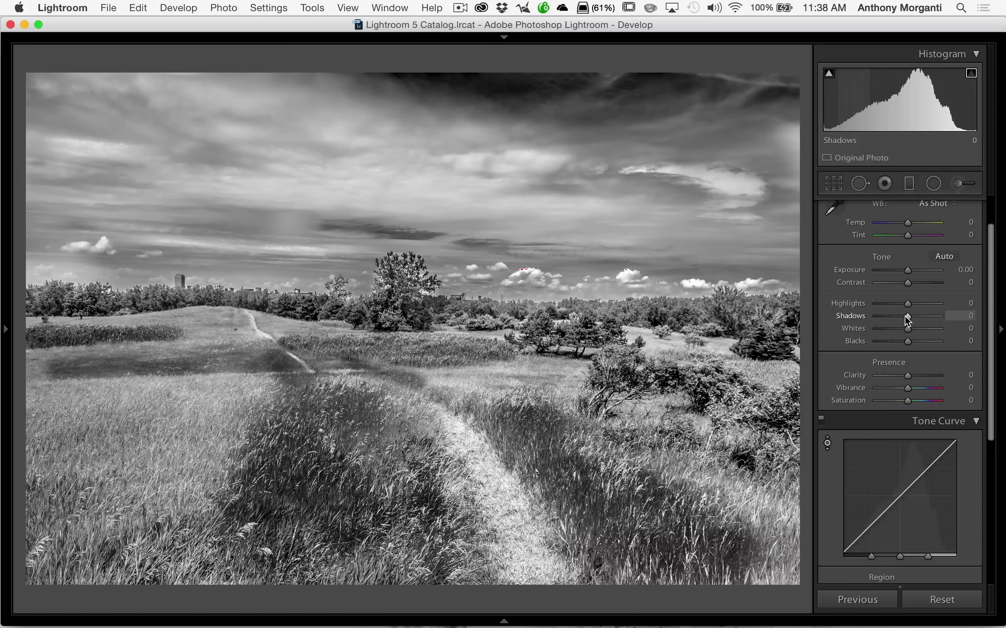
{"action": "left_click_drag", "start_coordinate": [908, 304], "coordinate": [960, 309]}
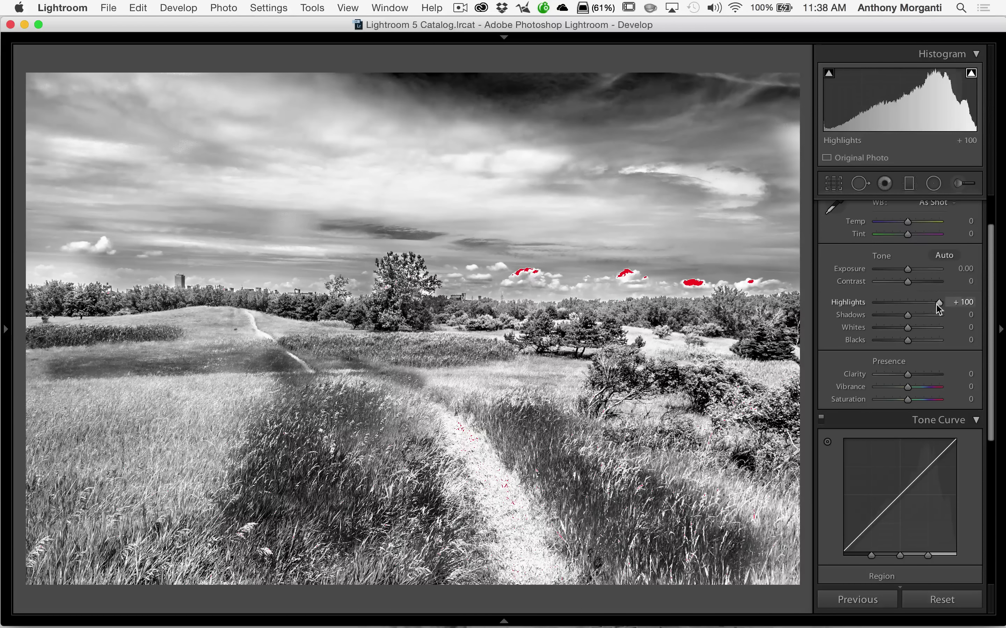
{"action": "left_click_drag", "start_coordinate": [943, 303], "coordinate": [911, 303]}
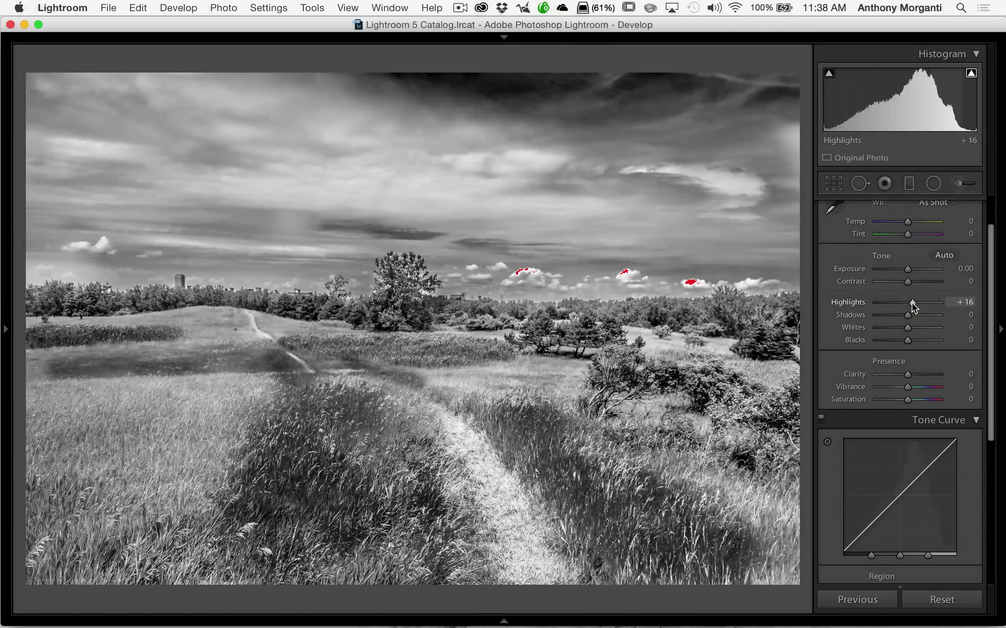
{"action": "double_click", "coordinate": [911, 303]}
Switch the Tone Curve from region adjustments to point curve editing.
{"action": "scroll", "coordinate": [914, 374], "scroll_direction": "down", "scroll_amount": 6}
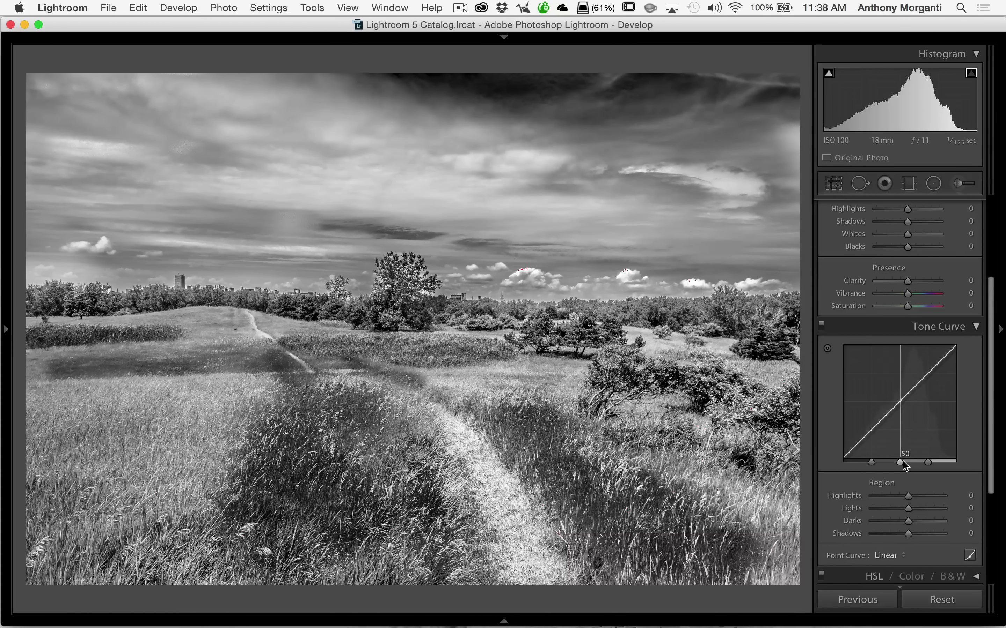
{"action": "scroll", "coordinate": [898, 462], "scroll_direction": "down", "scroll_amount": 4}
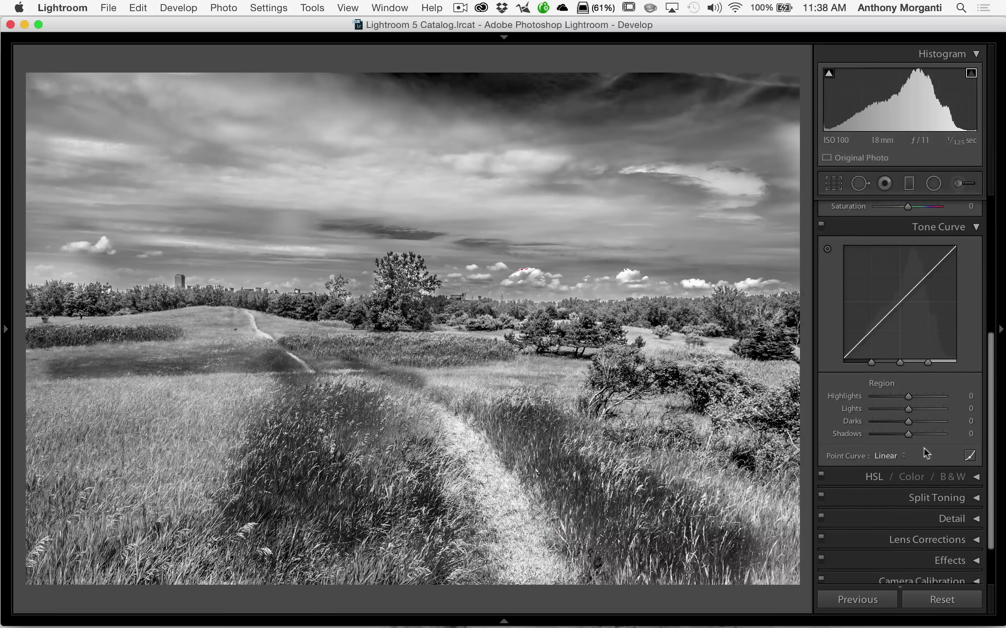
{"action": "left_click", "coordinate": [969, 453]}
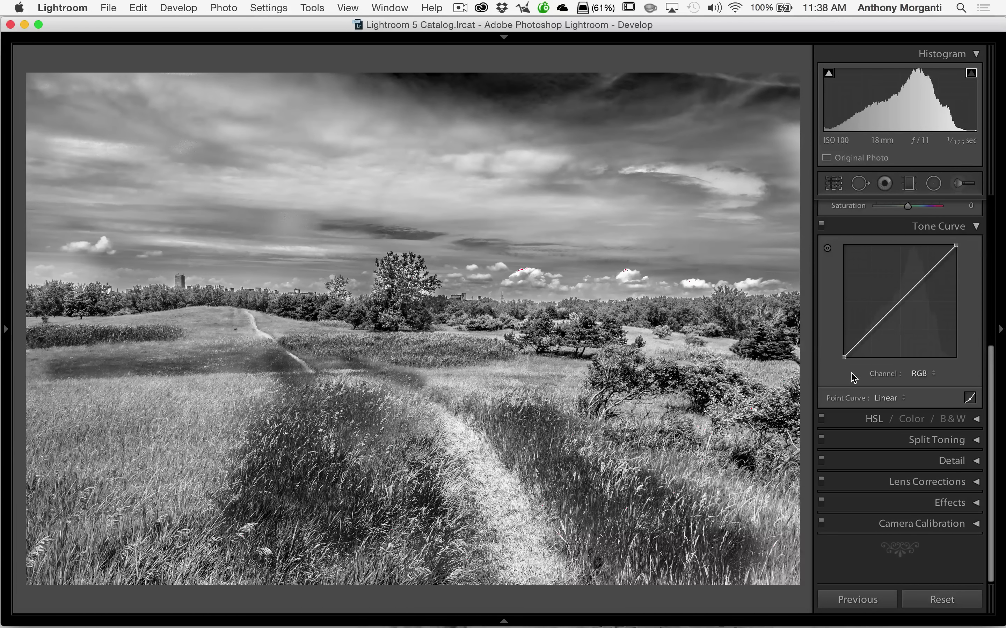
Anchor the point curve in the highlights and midtones, test raising a point between them to about 71.0 / 85.1 %, and remove that point.
{"action": "left_click", "coordinate": [944, 258]}
{"action": "left_click", "coordinate": [901, 300]}
{"action": "left_click_drag", "start_coordinate": [925, 275], "coordinate": [923, 262]}
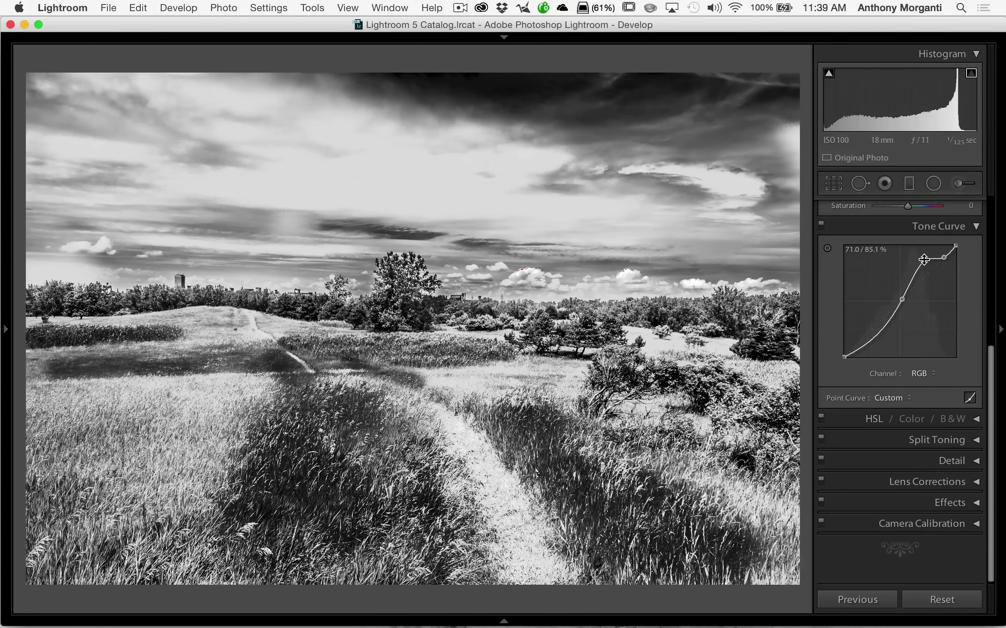
{"action": "left_click_drag", "start_coordinate": [924, 260], "coordinate": [741, 264]}
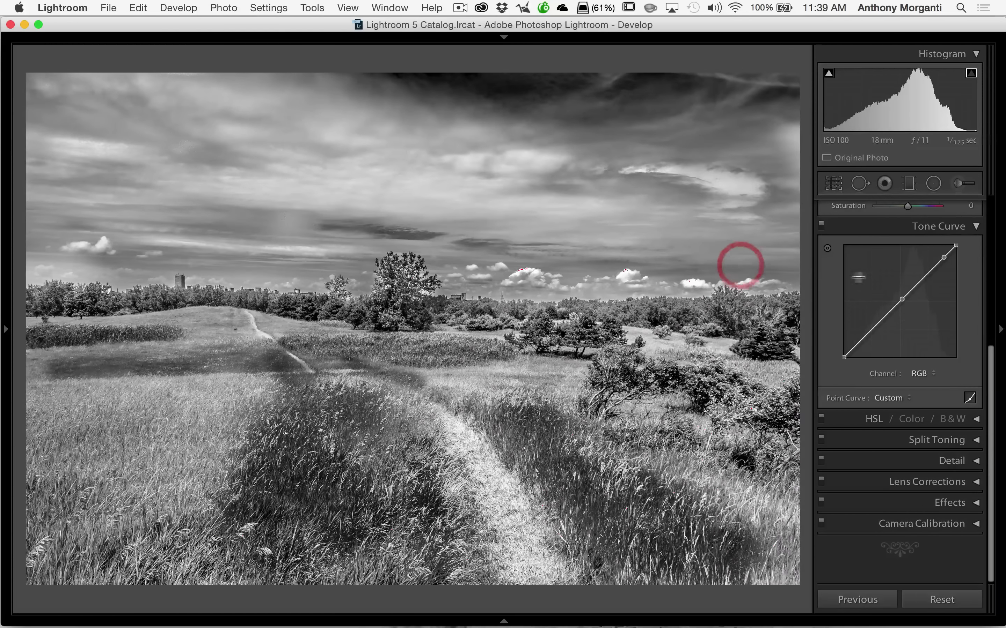
Add an anchor near 59.2 %, raise the curve above it to about 72.5 / 85.9 %, and remove the added points.
{"action": "left_click", "coordinate": [909, 290]}
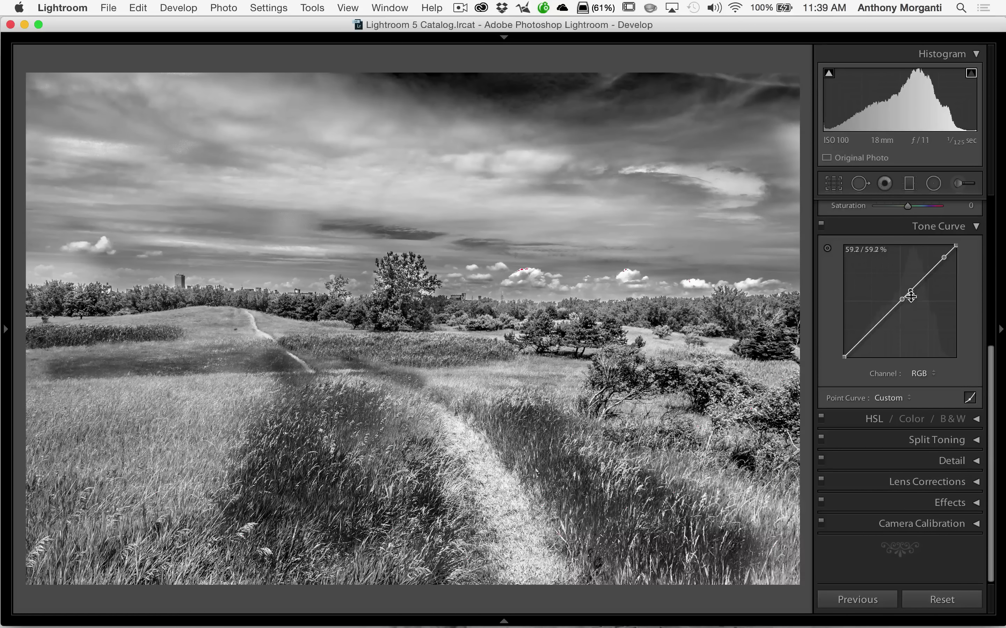
{"action": "left_click_drag", "start_coordinate": [928, 271], "coordinate": [928, 281]}
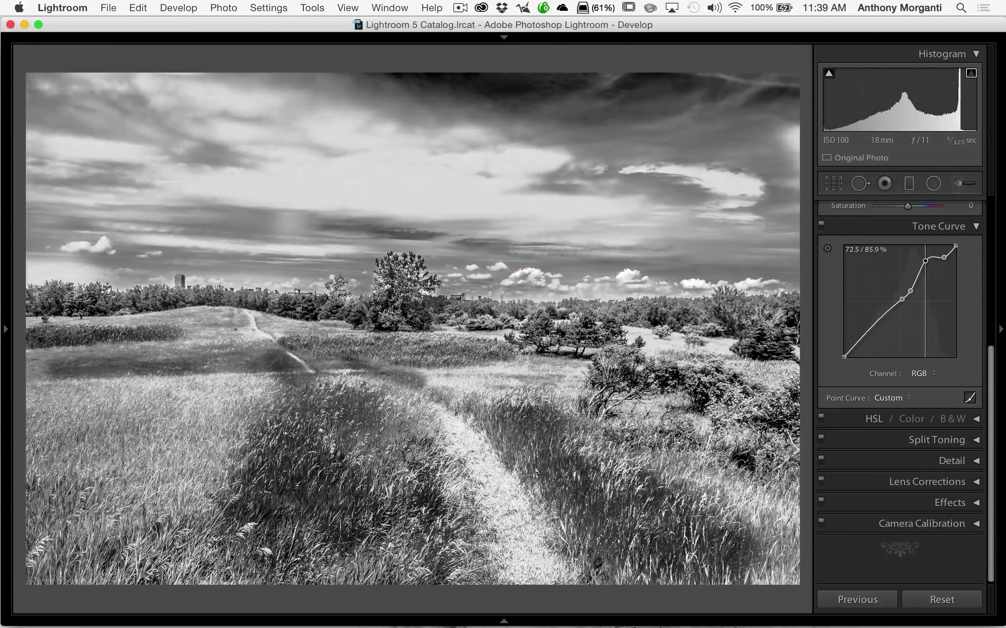
{"action": "mouse_move", "coordinate": [926, 263]}
{"action": "left_mouse_down"}
{"action": "mouse_move", "coordinate": [926, 285]}
{"action": "mouse_move", "coordinate": [926, 261]}
{"action": "left_mouse_up"}
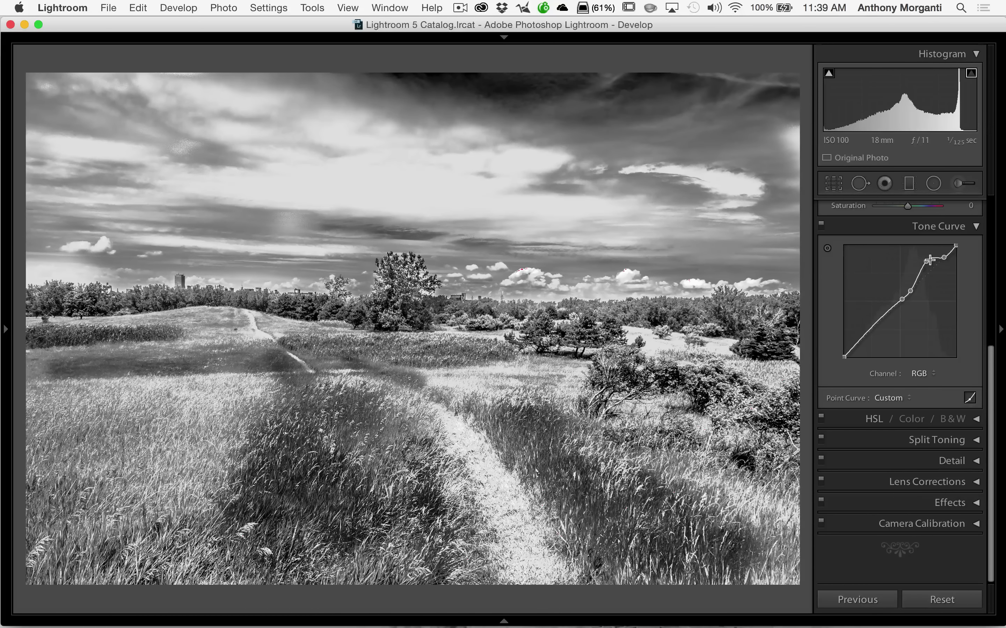
{"action": "left_click_drag", "start_coordinate": [925, 260], "coordinate": [588, 281]}
{"action": "left_click_drag", "start_coordinate": [902, 299], "coordinate": [695, 294]}
{"action": "left_click_drag", "start_coordinate": [944, 258], "coordinate": [696, 276]}
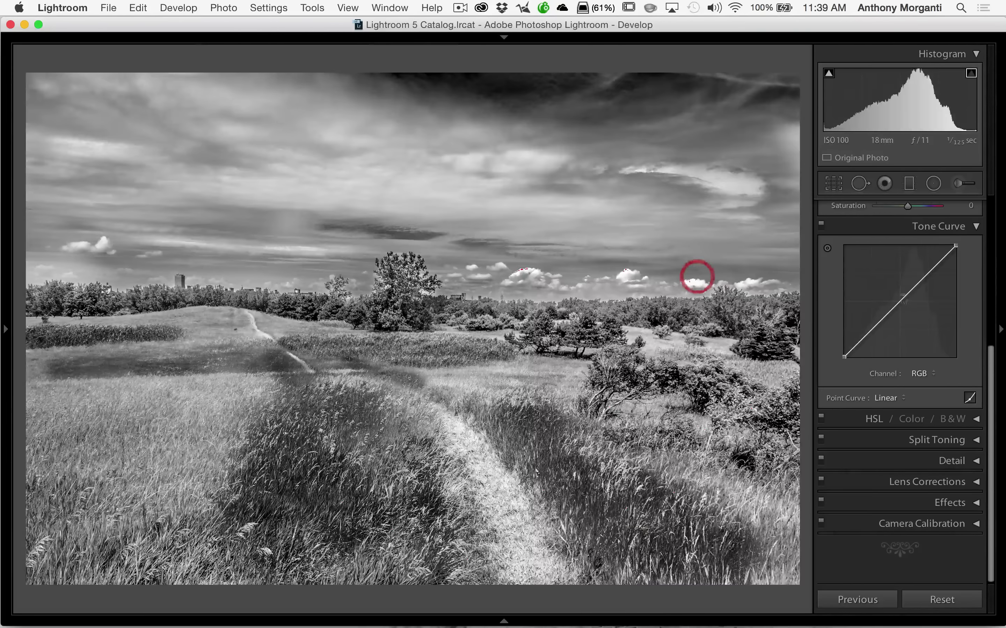
Return the Tone Curve to region adjustments and compare its region sliders with the Basic tone controls.
{"action": "left_click", "coordinate": [969, 400]}
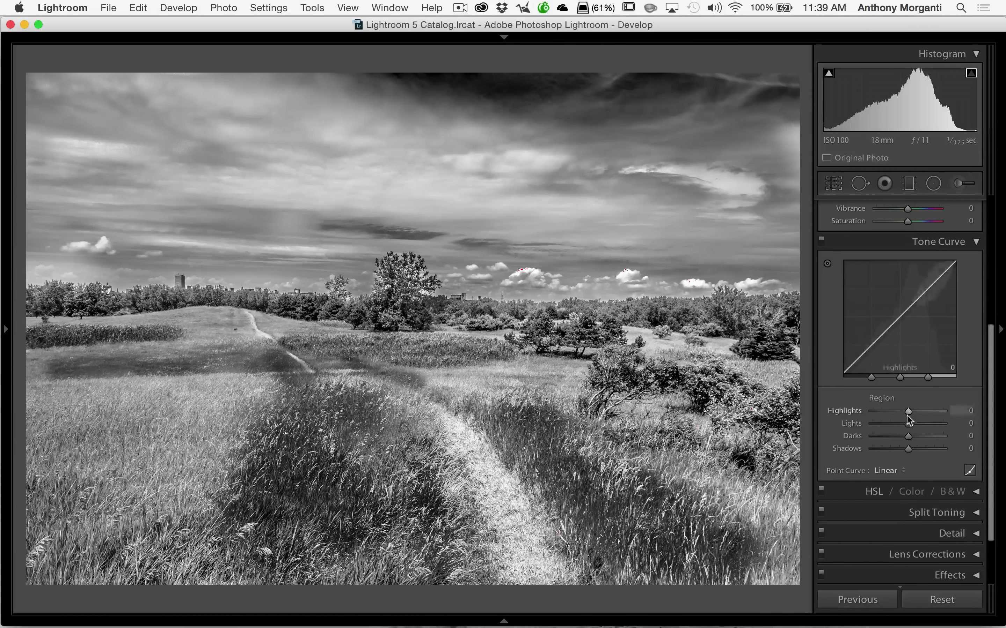
{"action": "scroll", "coordinate": [907, 416], "scroll_direction": "up", "scroll_amount": 10}
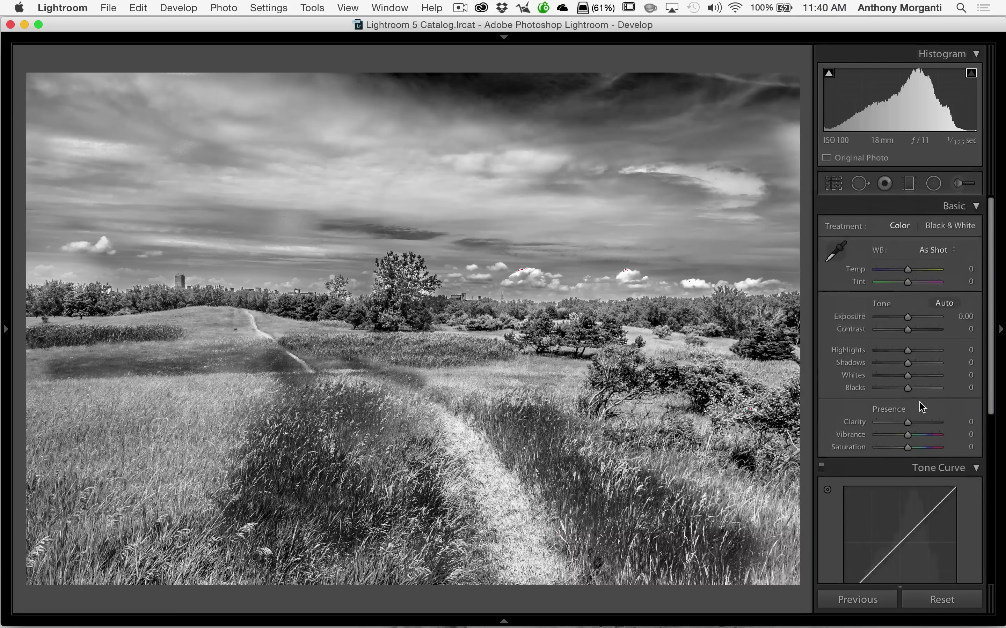
{"action": "scroll", "coordinate": [919, 402], "scroll_direction": "down", "scroll_amount": 10}
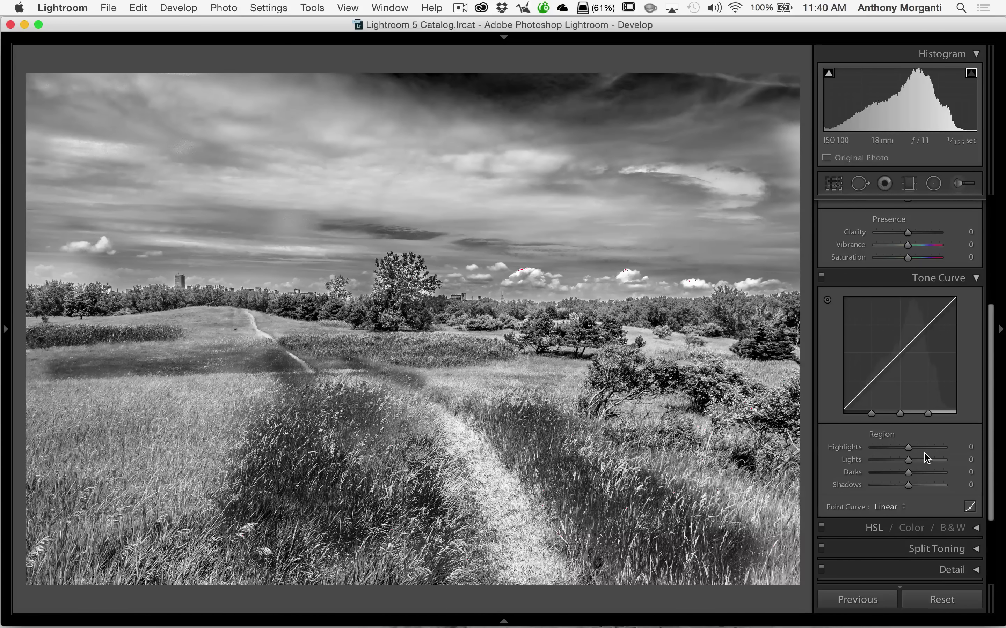
{"action": "scroll", "coordinate": [923, 454], "scroll_direction": "up", "scroll_amount": 10}
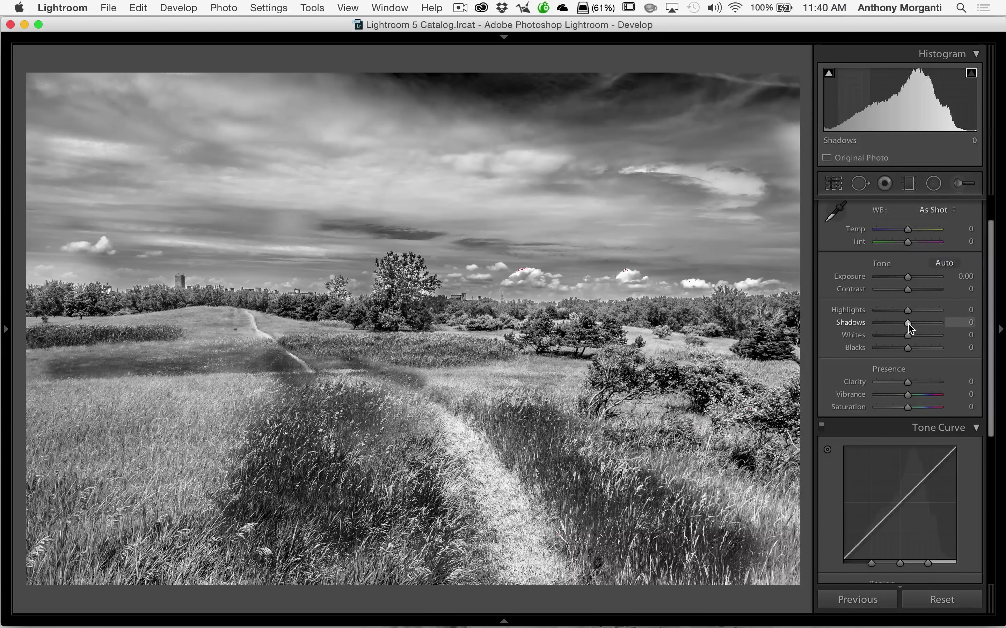
{"action": "scroll", "coordinate": [909, 330], "scroll_direction": "down", "scroll_amount": 8}
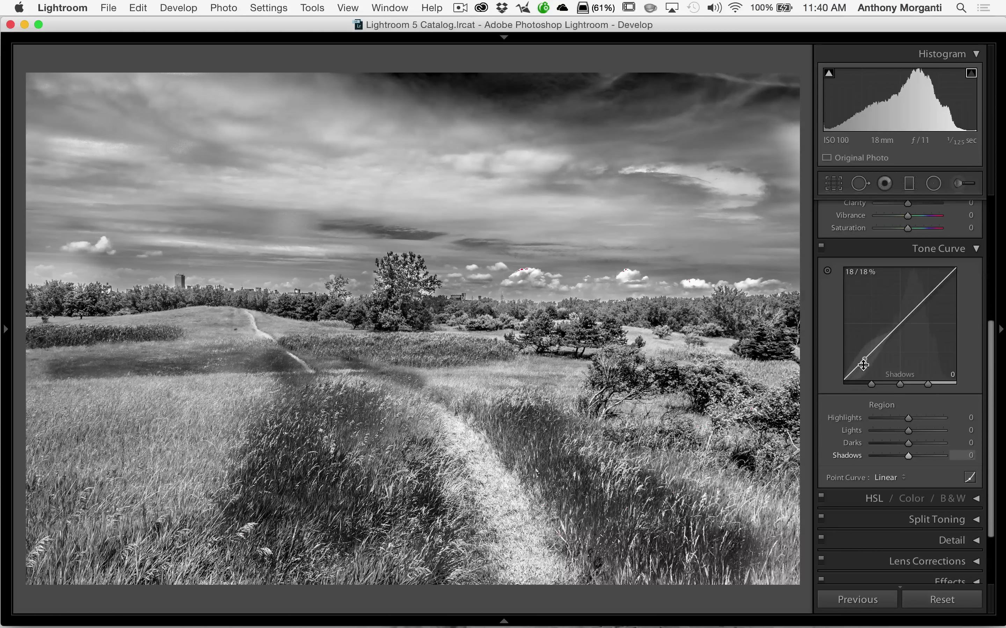
{"action": "scroll", "coordinate": [863, 366], "scroll_direction": "up", "scroll_amount": 10}
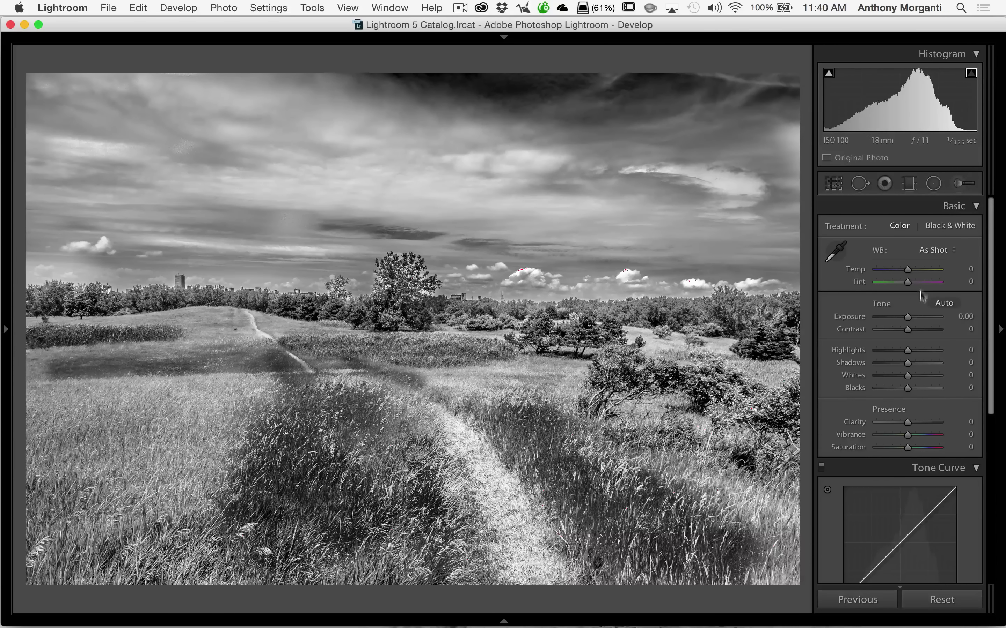
Test the field photo's Basic Whites at +100 and +38, and reset it to 0.
{"action": "scroll", "coordinate": [855, 355], "scroll_direction": "down", "scroll_amount": 5}
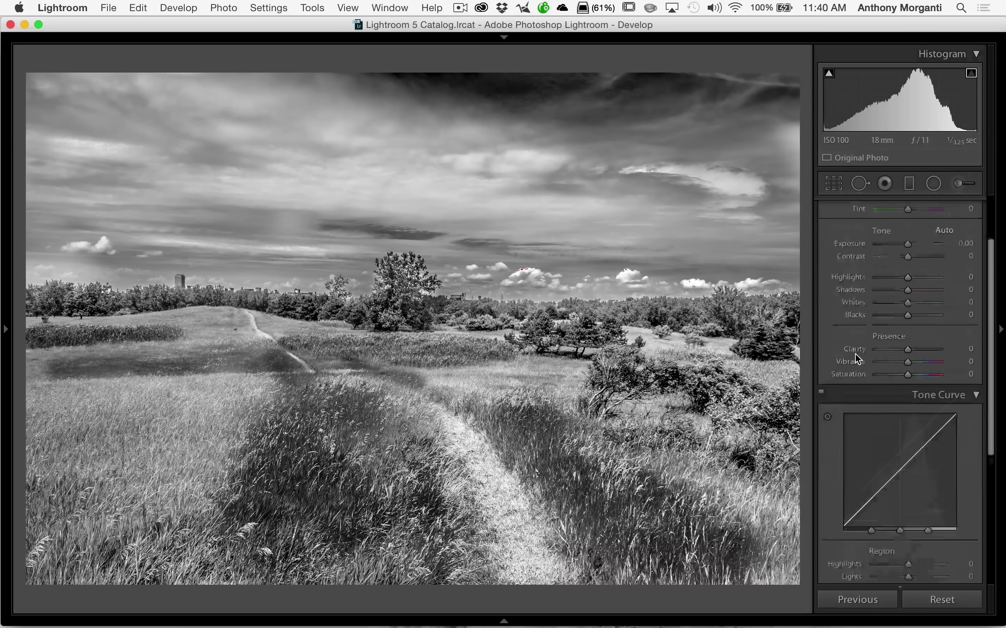
{"action": "scroll", "coordinate": [855, 357], "scroll_direction": "up", "scroll_amount": 2}
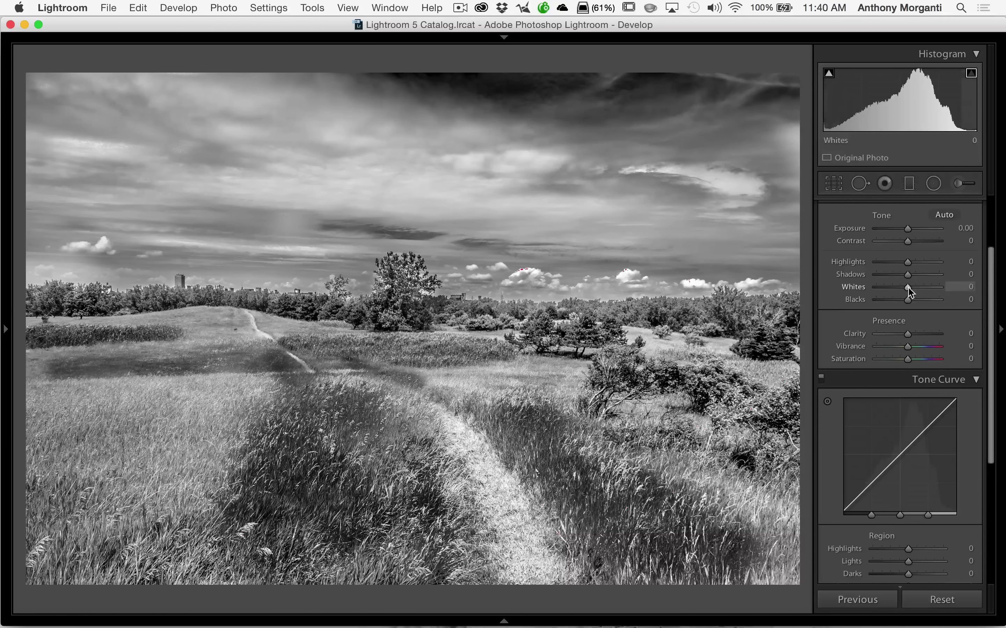
{"action": "left_click_drag", "start_coordinate": [907, 287], "coordinate": [953, 291]}
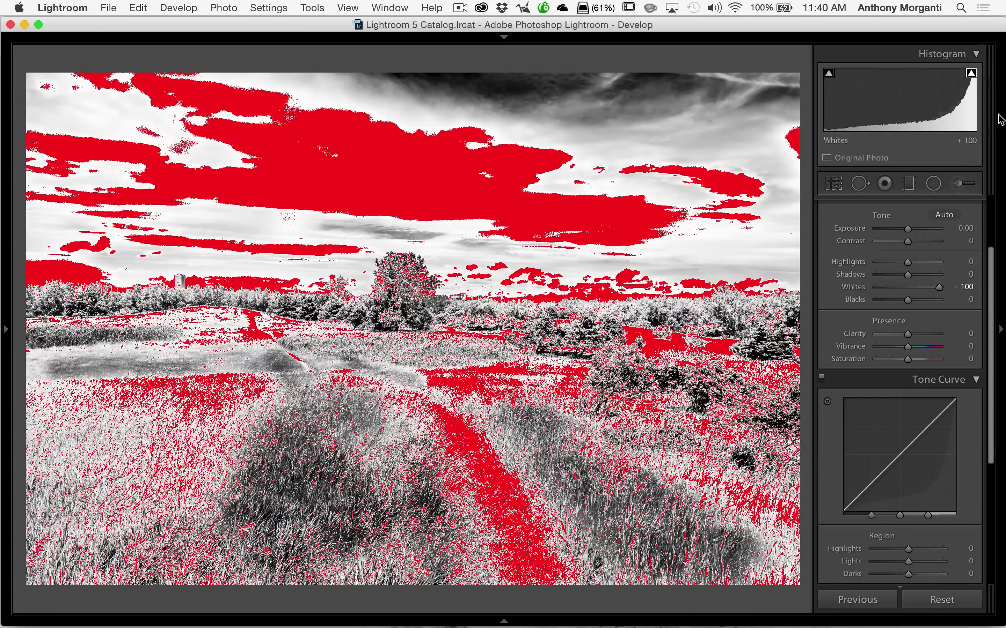
{"action": "mouse_move", "coordinate": [938, 287]}
{"action": "left_mouse_down"}
{"action": "mouse_move", "coordinate": [908, 289]}
{"action": "mouse_move", "coordinate": [960, 286]}
{"action": "mouse_move", "coordinate": [921, 291]}
{"action": "left_mouse_up"}
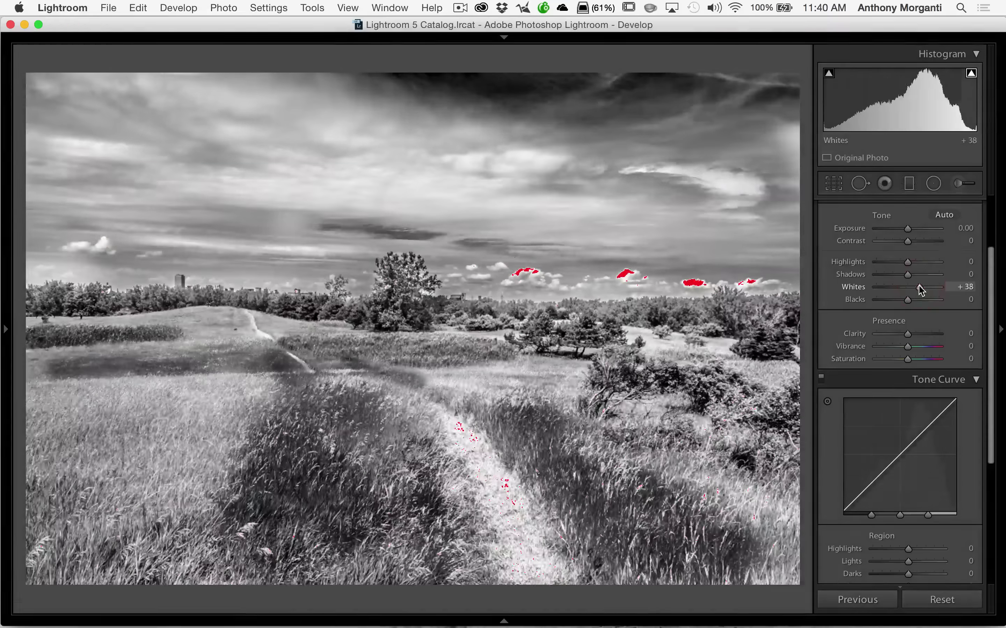
{"action": "double_click", "coordinate": [920, 289]}
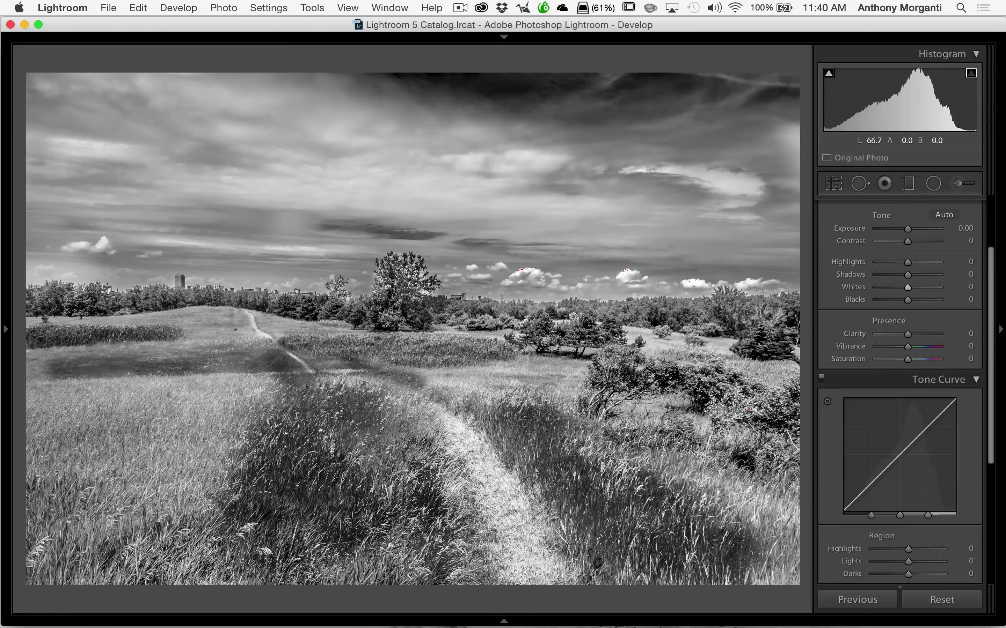
Test the Tone Curve's Lights region at +100 and reset it to 0.
{"action": "scroll", "coordinate": [860, 227], "scroll_direction": "down", "scroll_amount": 10}
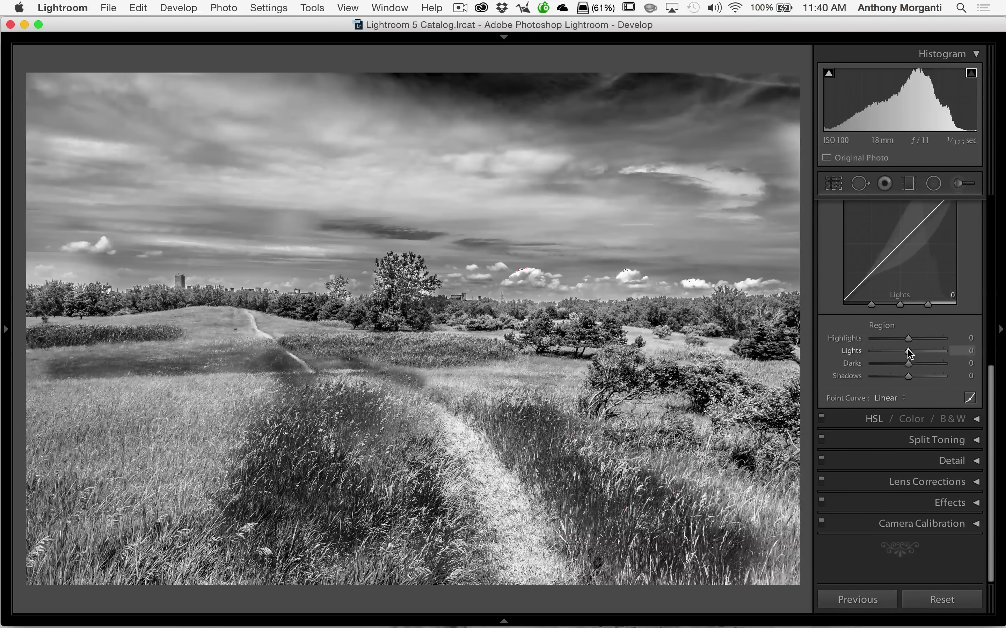
{"action": "left_click_drag", "start_coordinate": [908, 353], "coordinate": [976, 354]}
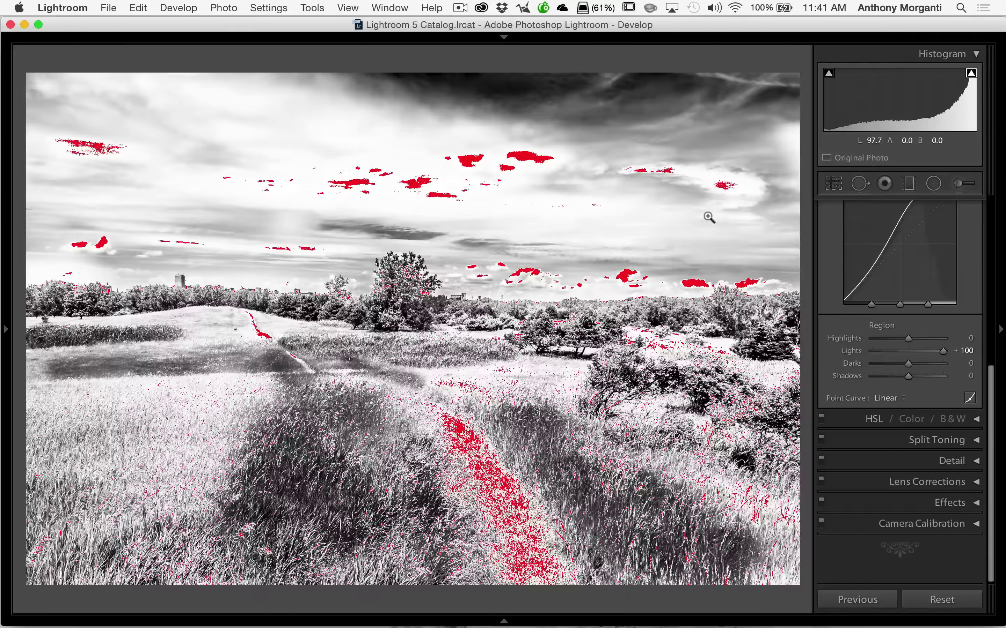
{"action": "scroll", "coordinate": [916, 250], "scroll_direction": "up", "scroll_amount": 5}
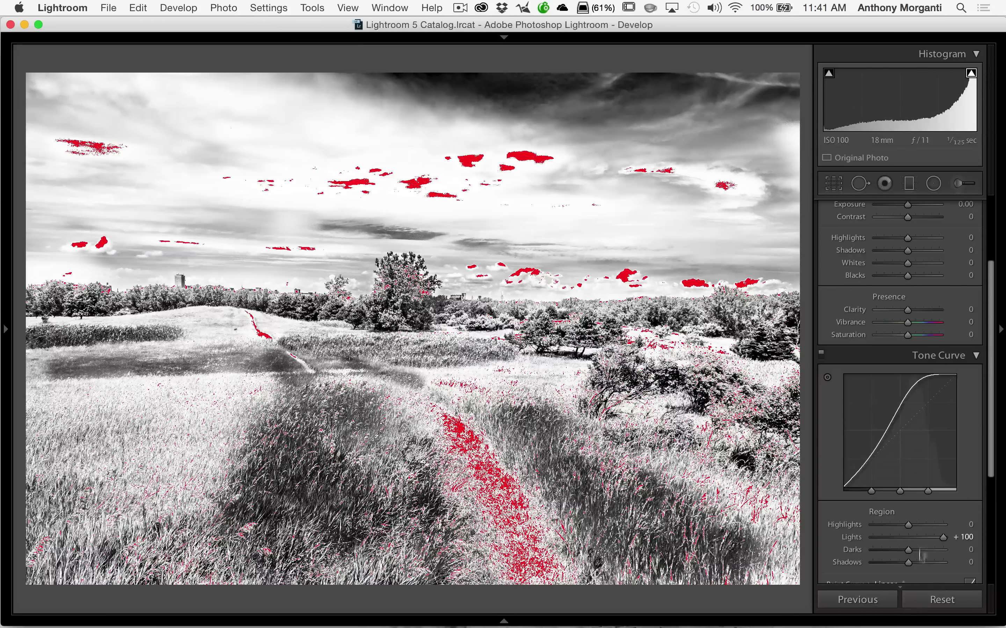
{"action": "double_click", "coordinate": [944, 538]}
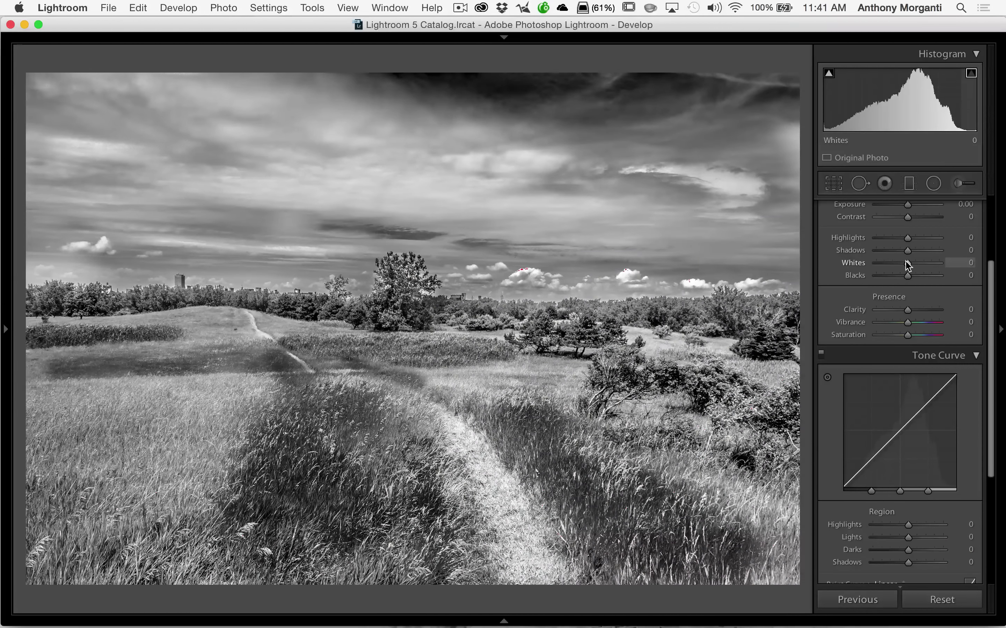
Compare Basic Whites with Tone Curve Lights by testing each at +100 in turn and resetting each to 0.
{"action": "left_click_drag", "start_coordinate": [907, 265], "coordinate": [966, 264]}
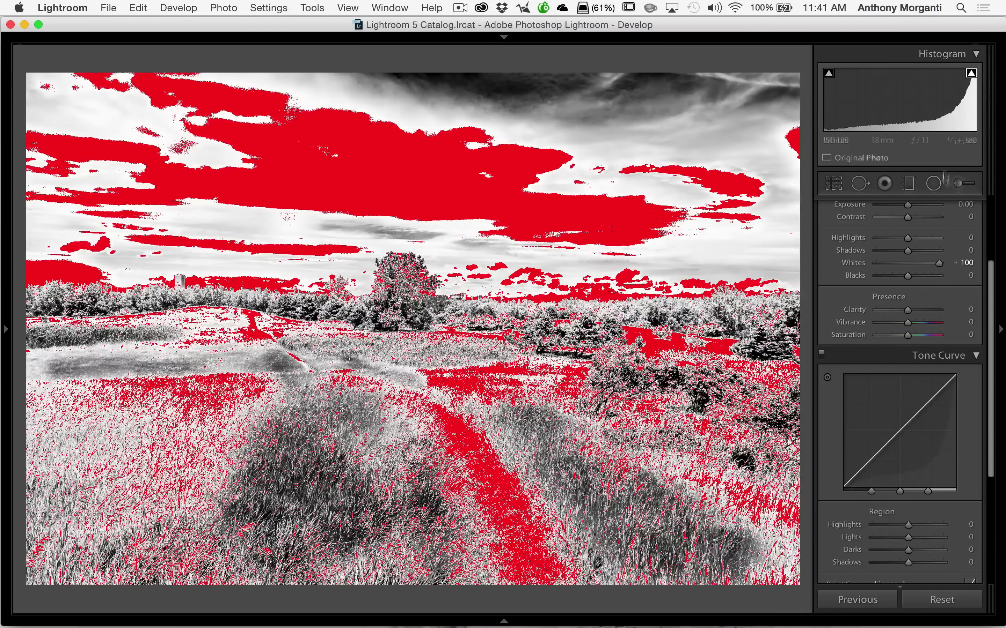
{"action": "double_click", "coordinate": [939, 263]}
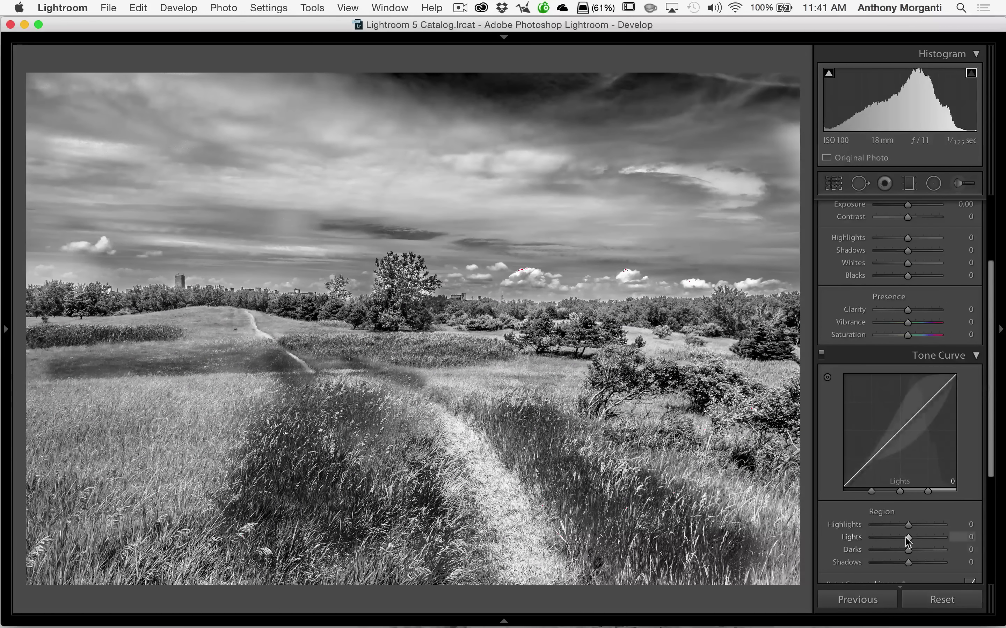
{"action": "left_click_drag", "start_coordinate": [907, 538], "coordinate": [959, 539]}
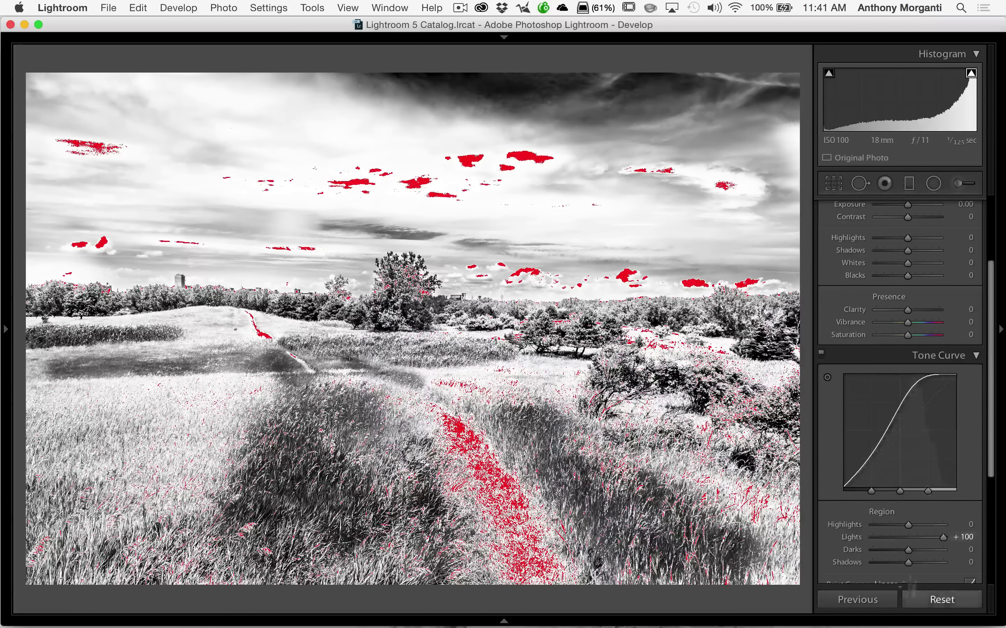
{"action": "double_click", "coordinate": [943, 537]}
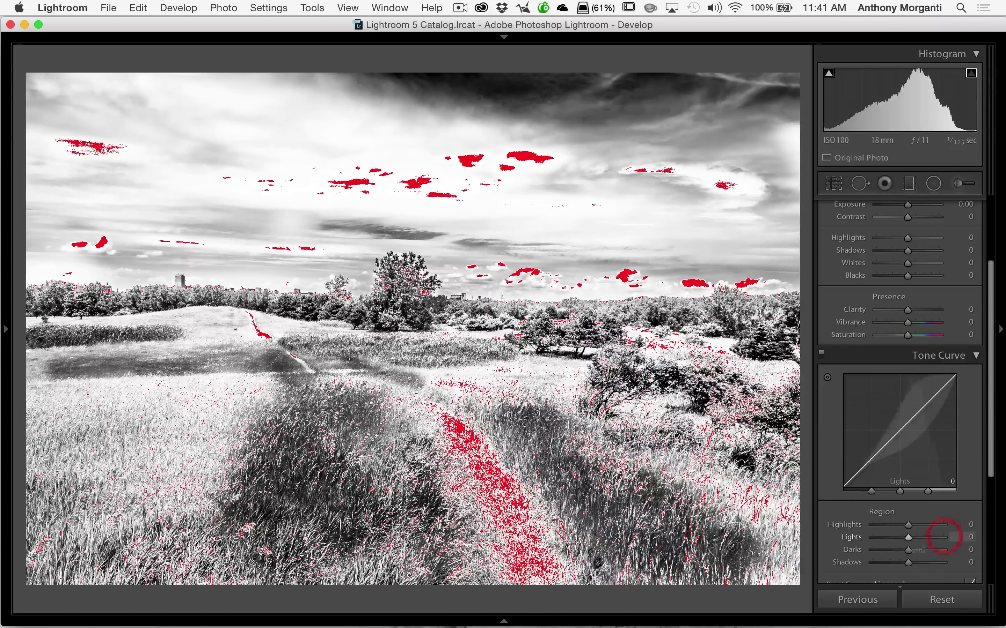
{"action": "scroll", "coordinate": [847, 461], "scroll_direction": "down", "scroll_amount": 5}
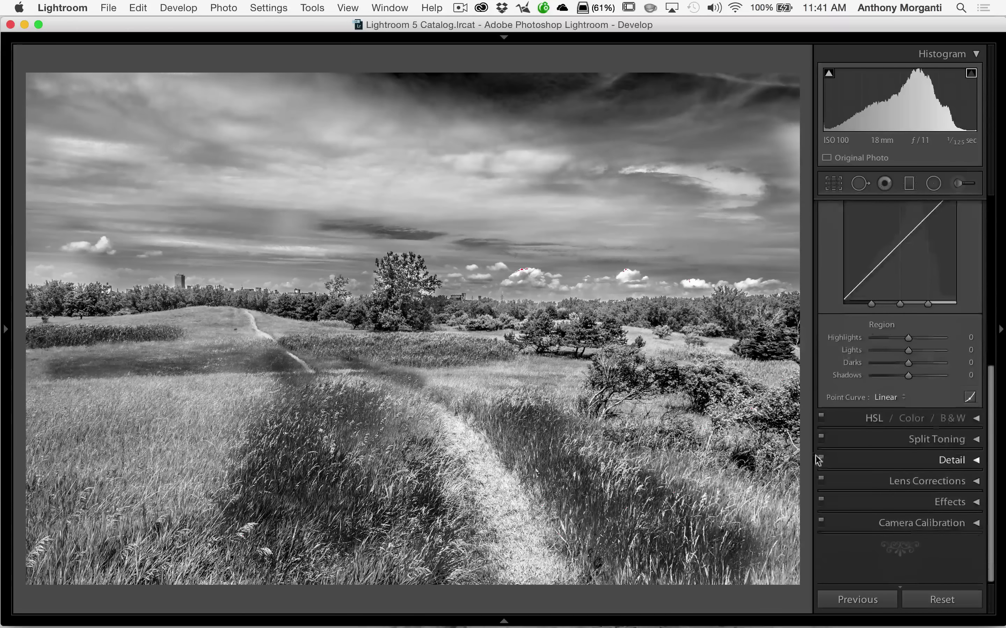
{"action": "scroll", "coordinate": [846, 435], "scroll_direction": "up", "scroll_amount": 8}
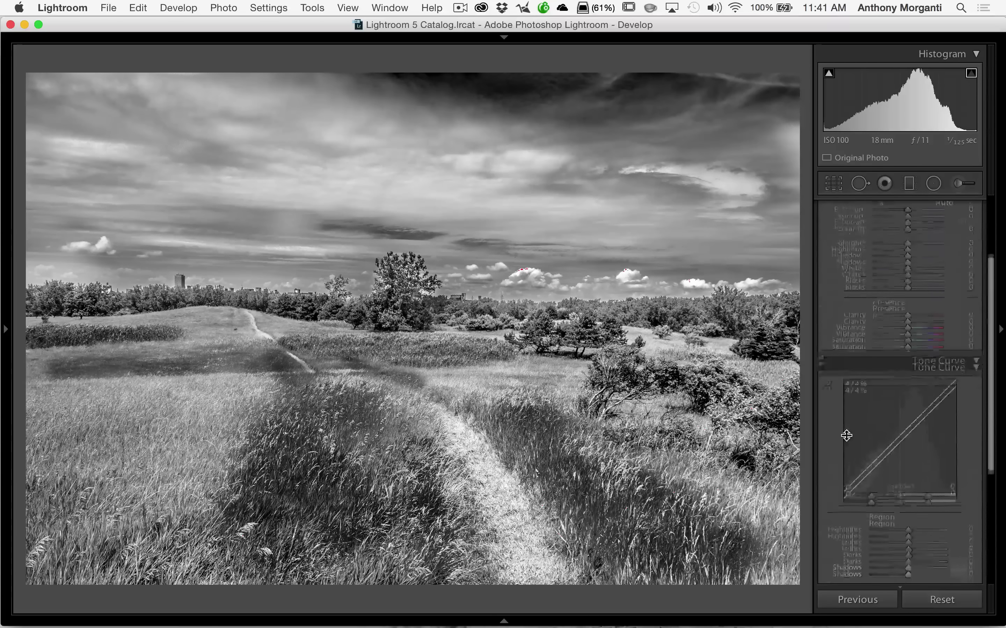